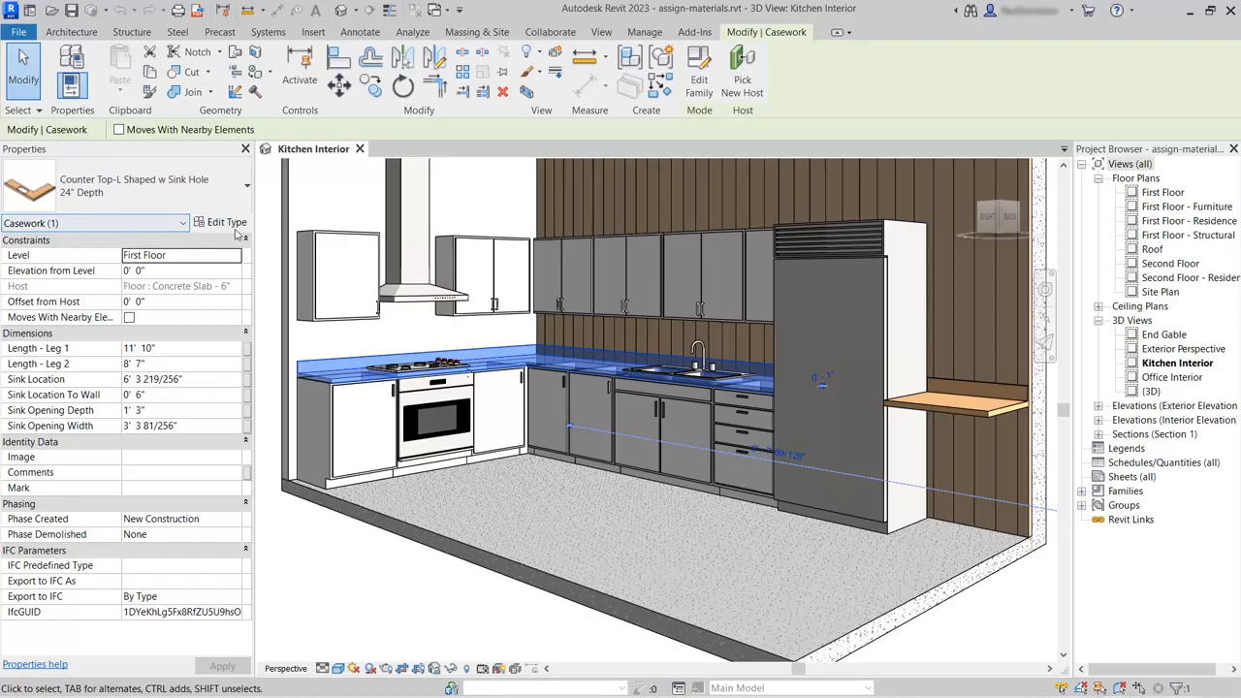
- Check the material settings in the type properties of the L-shaped sink counter top and the separate counter top beside the refrigerator
click(222, 223)
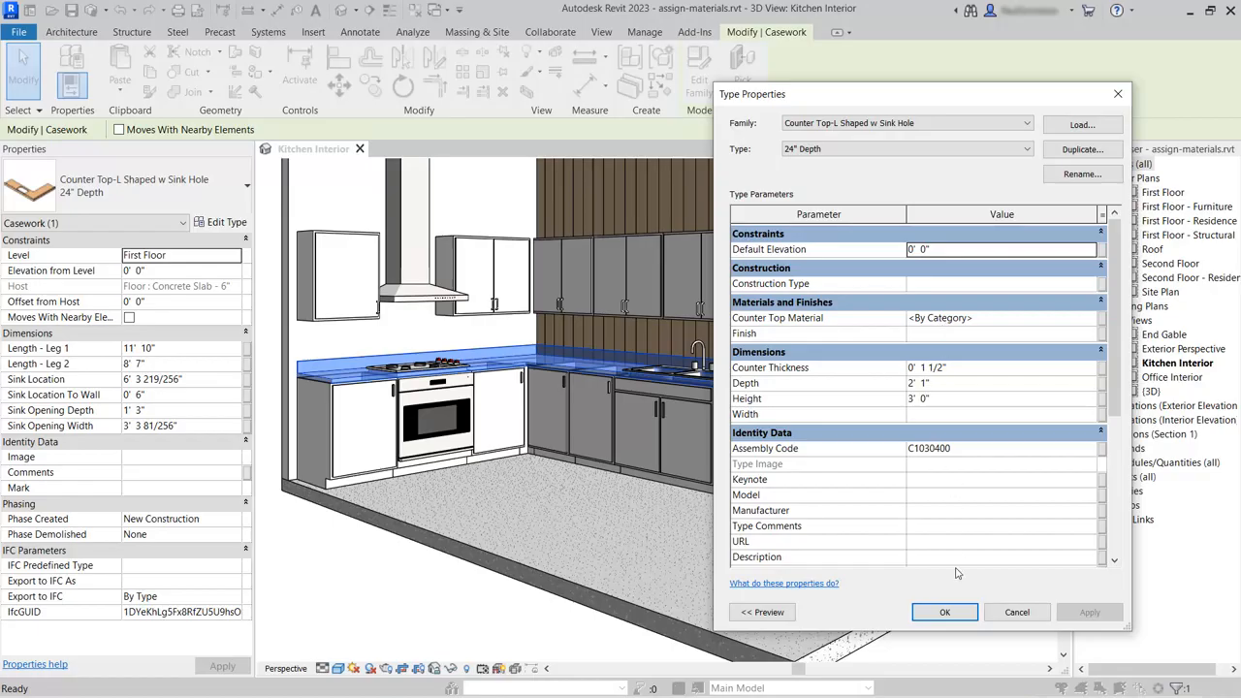
click(1016, 613)
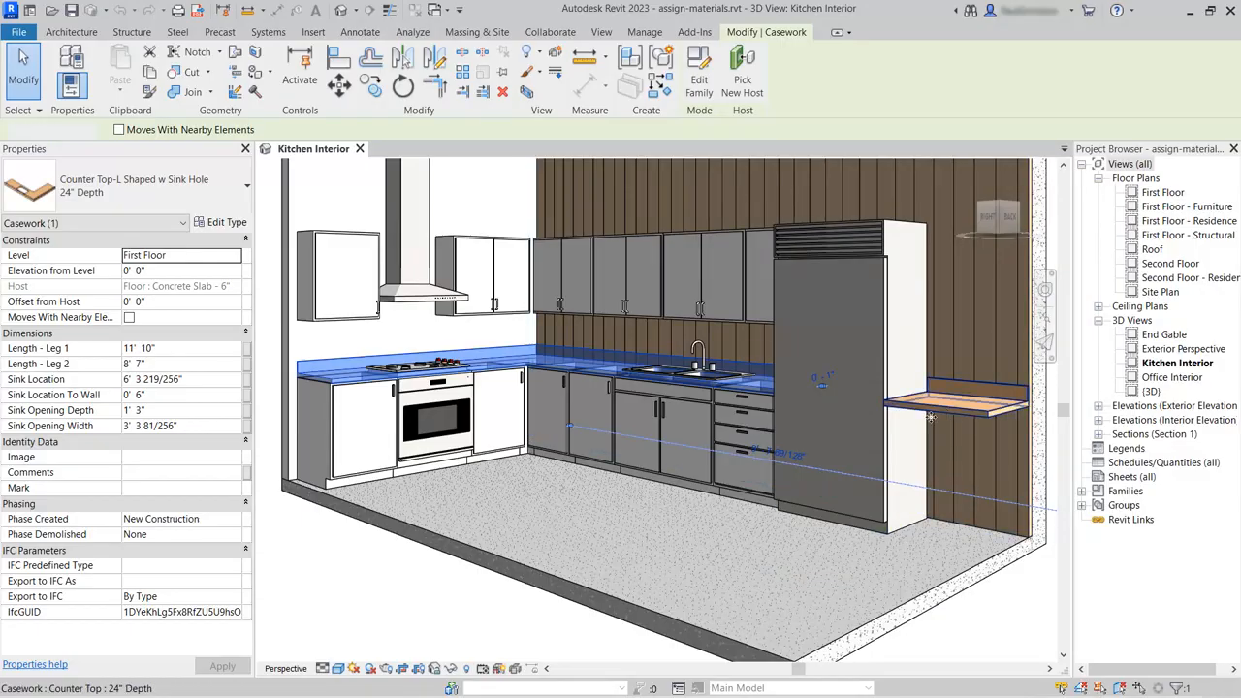
click(945, 408)
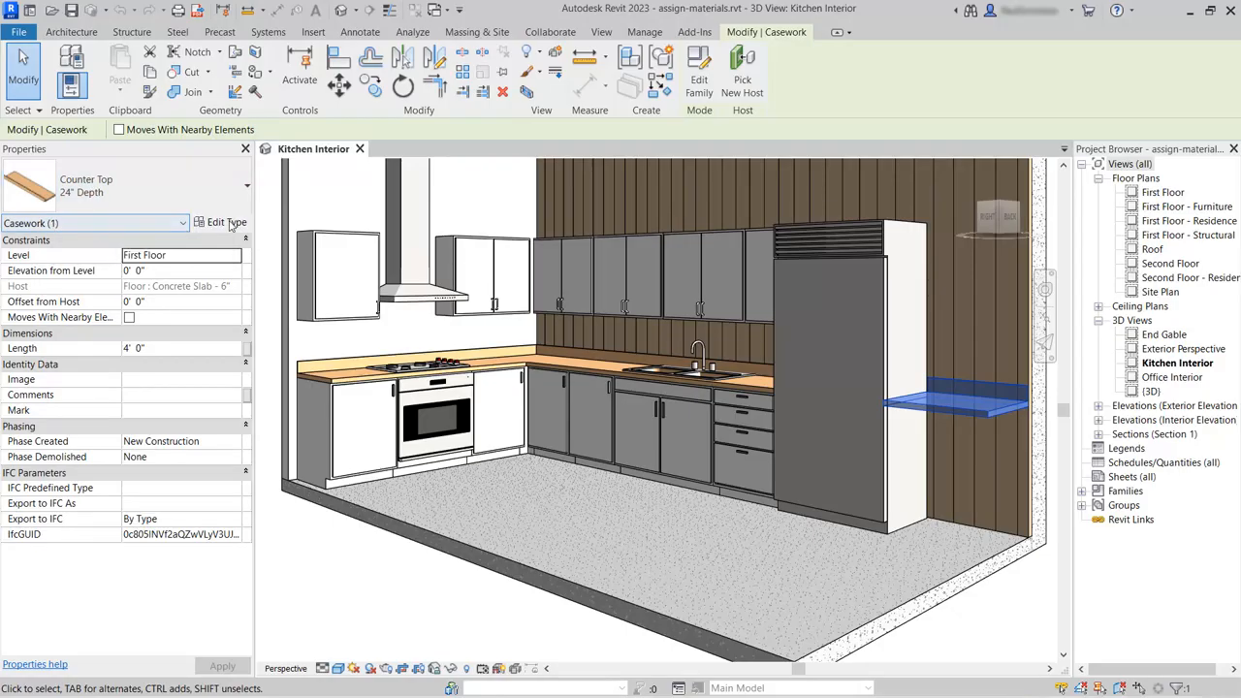
click(226, 223)
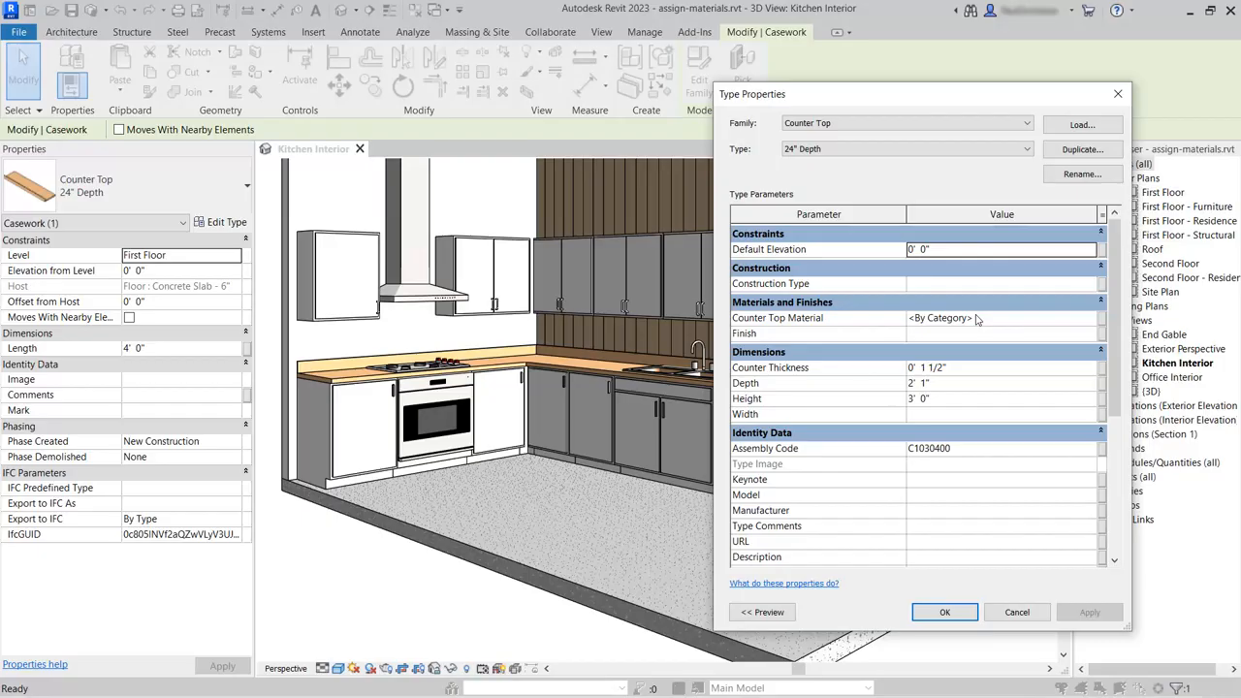
click(1020, 612)
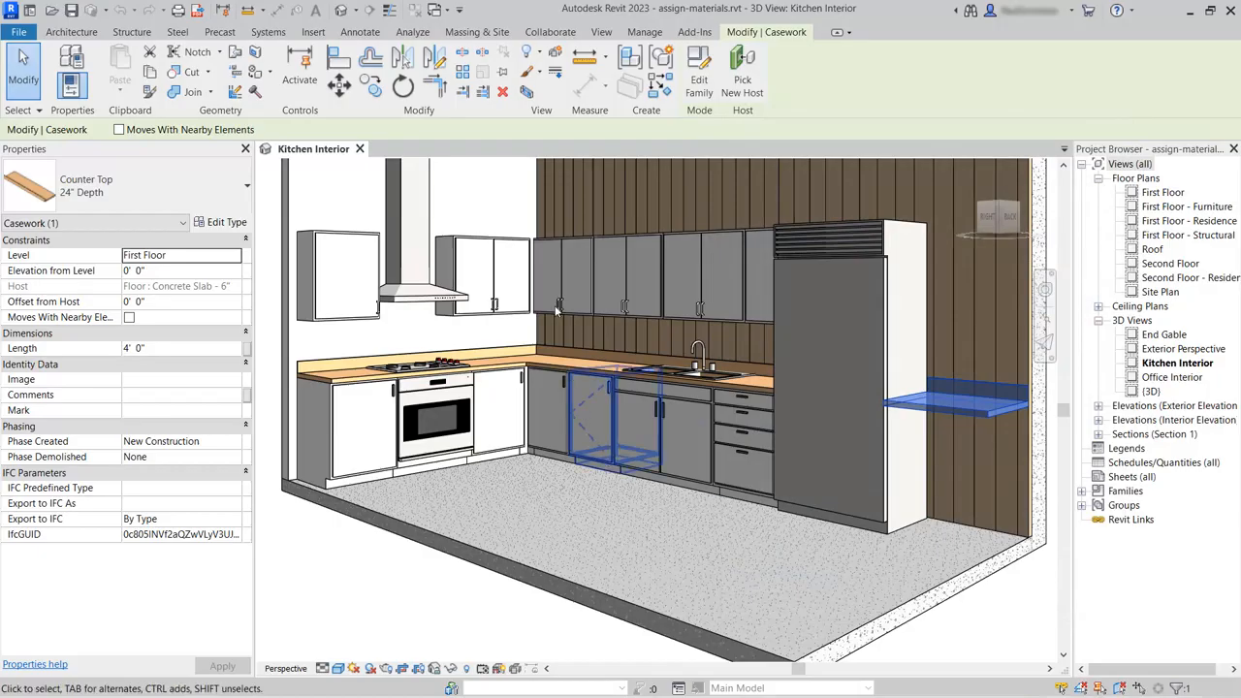
- In Object Styles, set the material of the Casework subcategory Counter Top to Tile, Porcelain, 4in
click(642, 35)
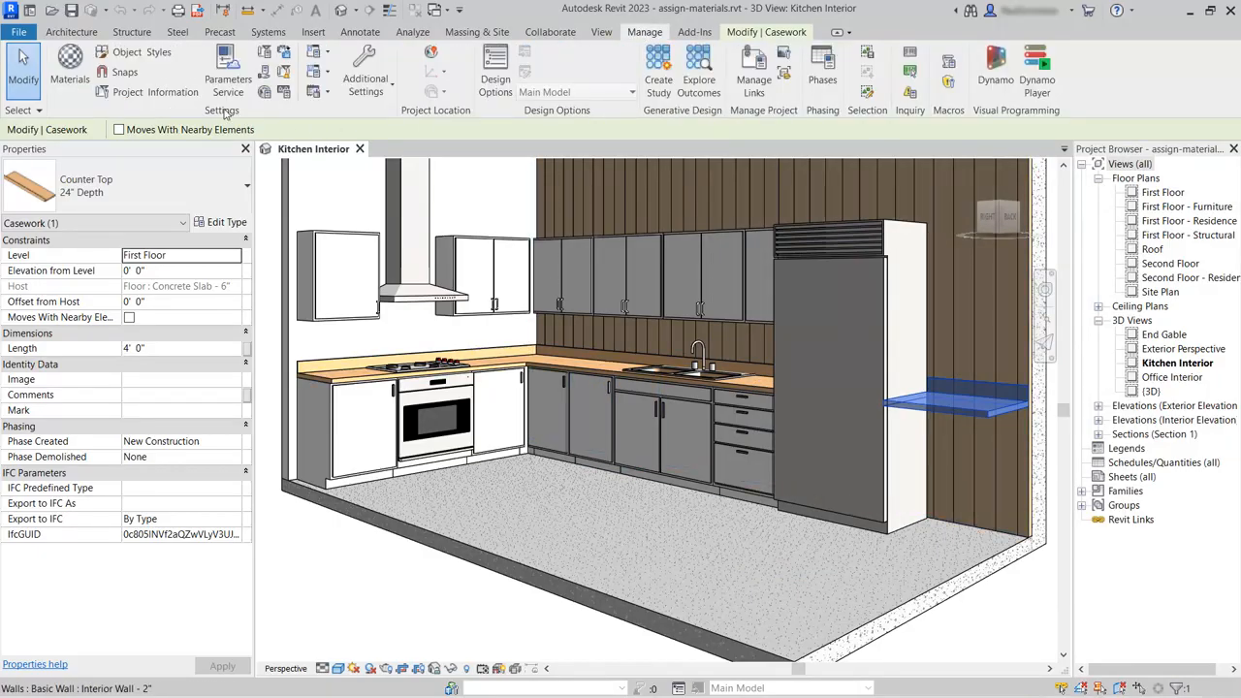
click(144, 56)
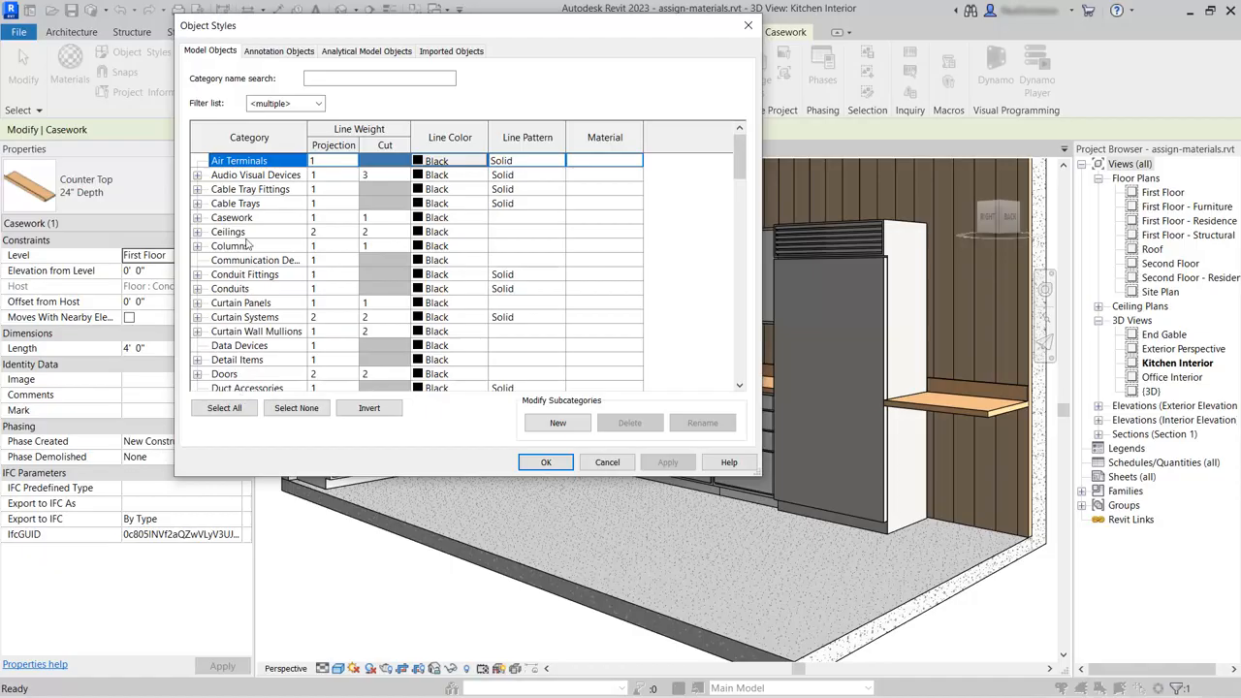
click(198, 217)
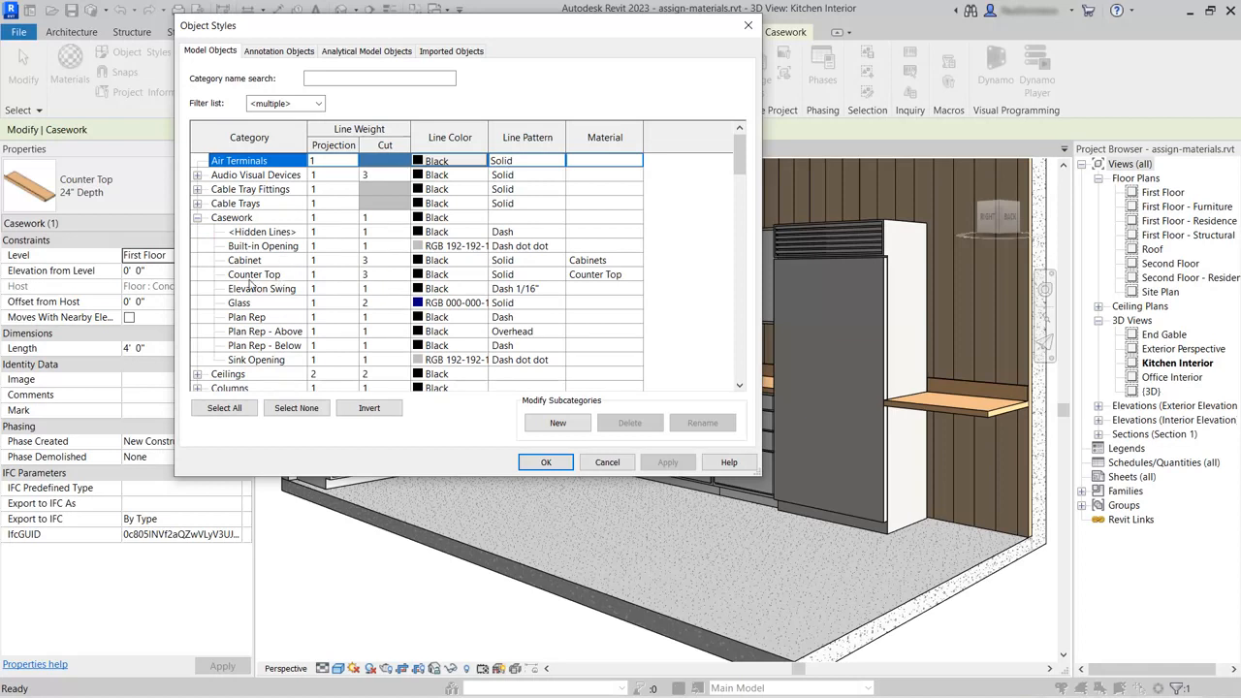
click(253, 277)
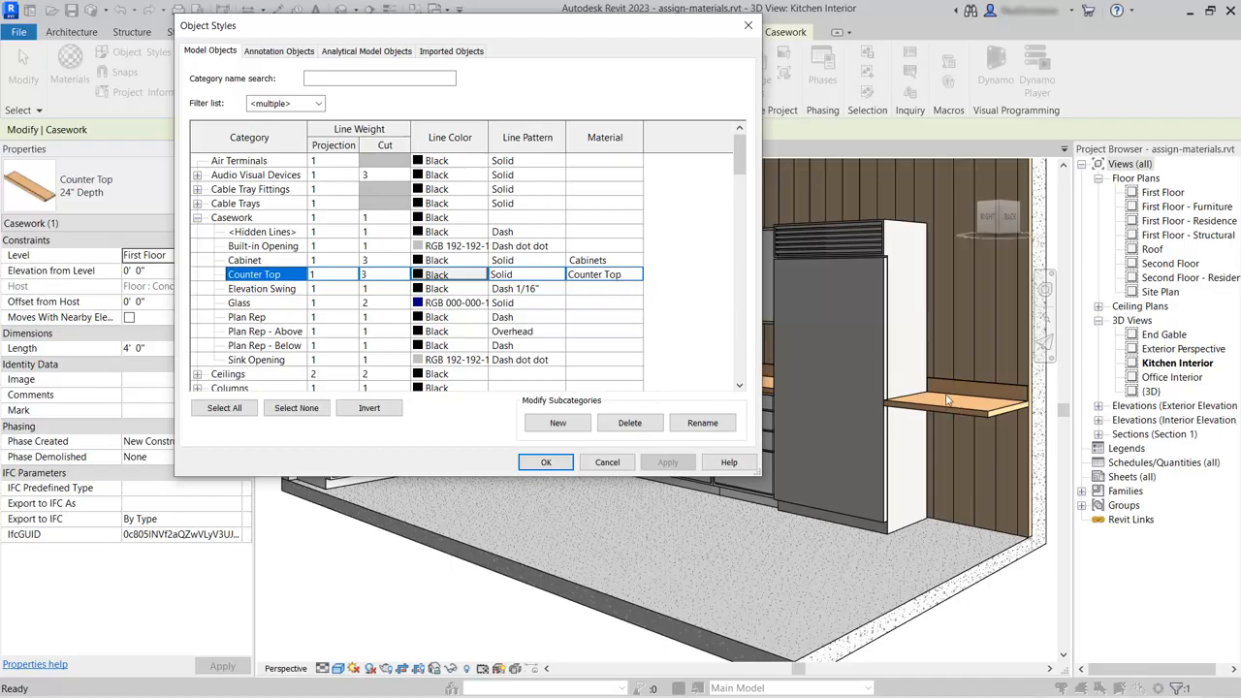
click(598, 277)
click(637, 276)
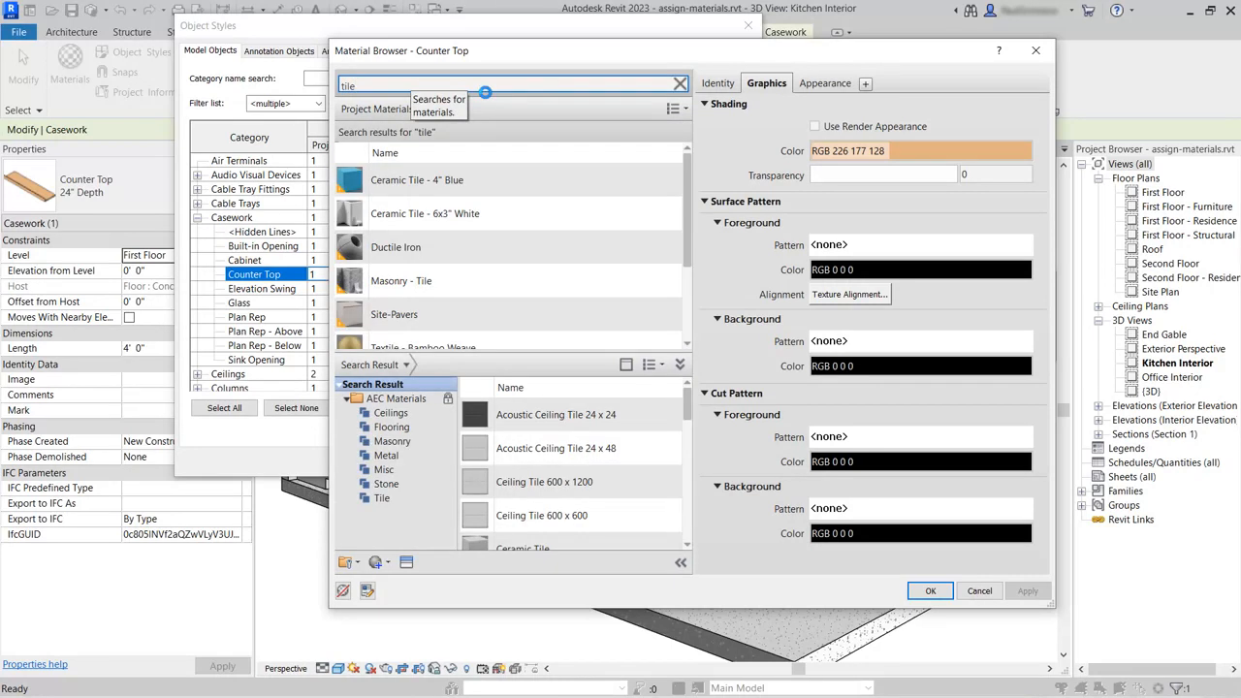
drag(687, 201, 684, 291)
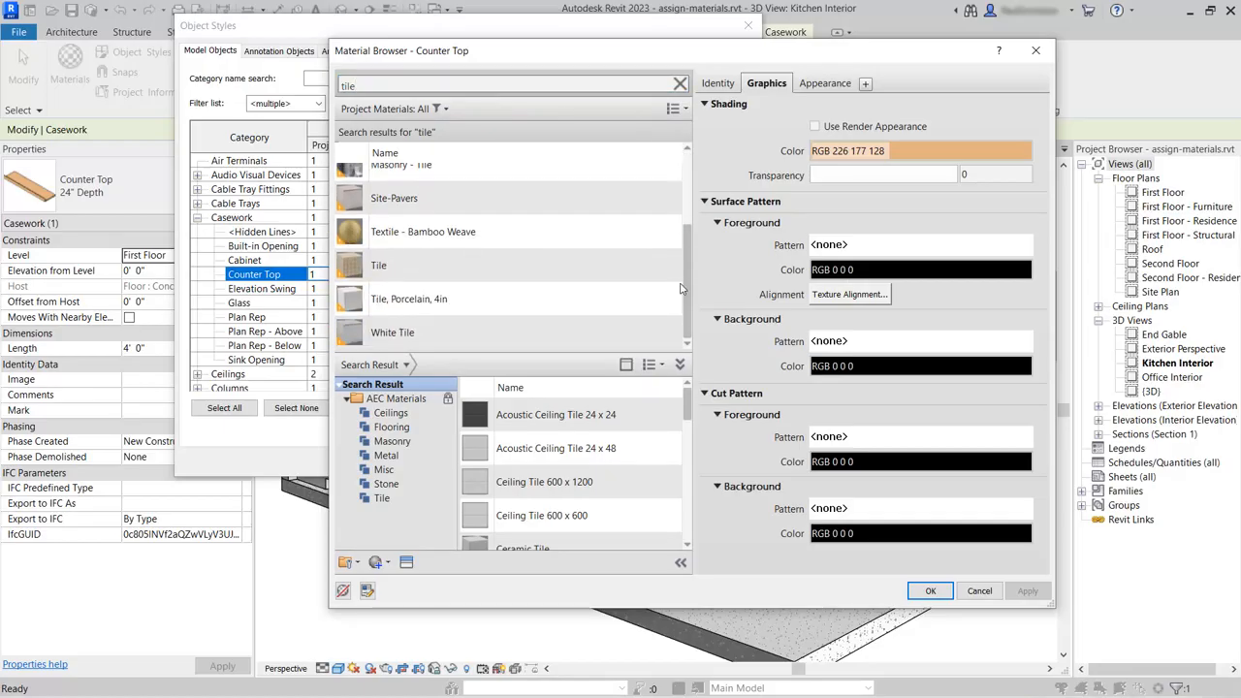
click(441, 301)
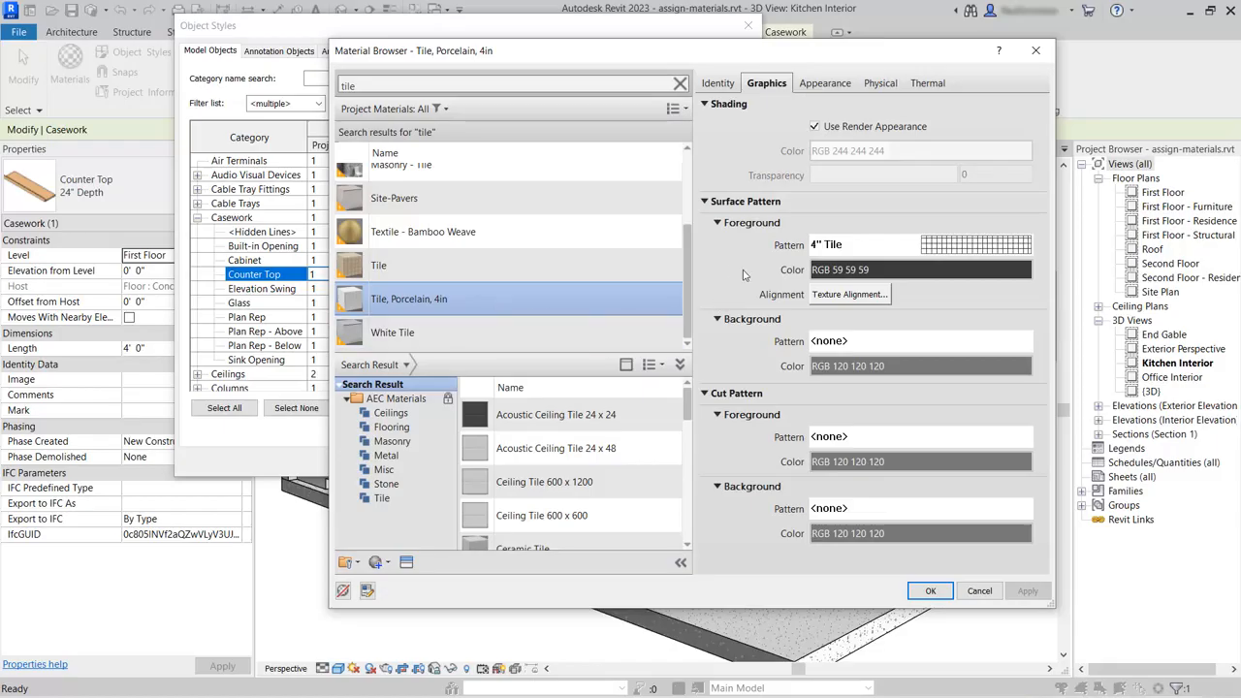
click(930, 591)
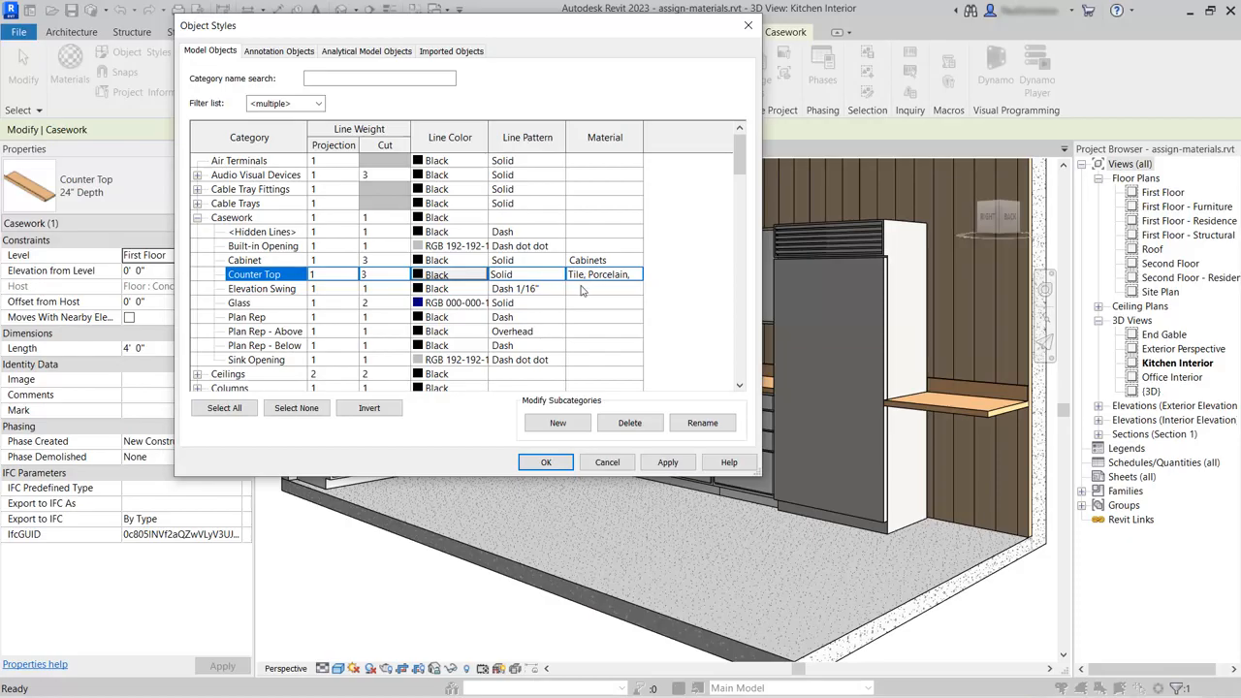
click(540, 463)
key(Escape)
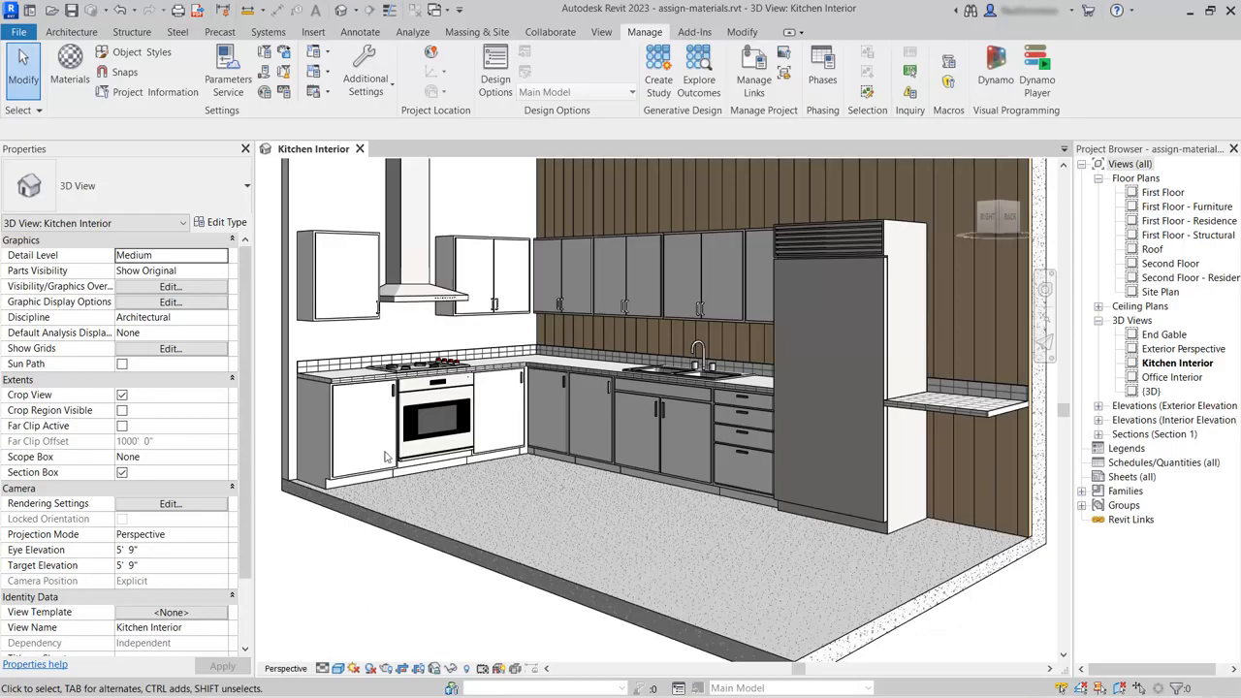
- Select all visible instances of the 36" Upper Cabinet-Double Door-Wall and set their type's Door/Drawer Material to Birch
scroll(489, 329, up, 4)
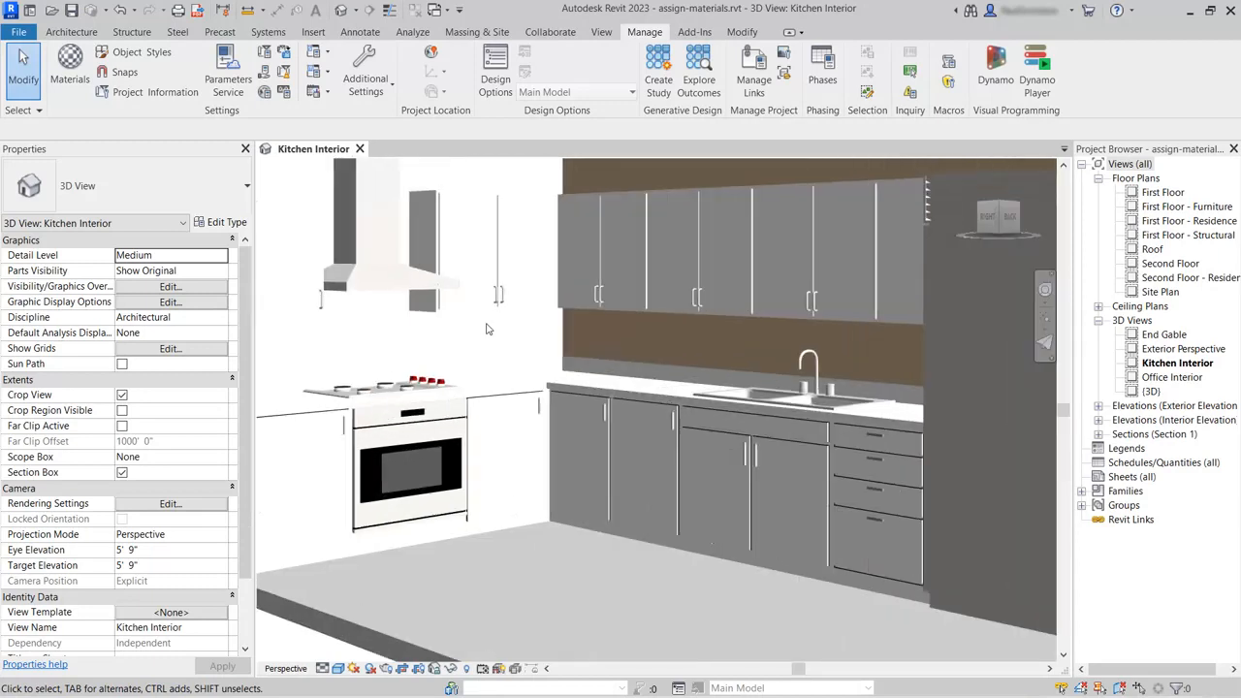
click(501, 244)
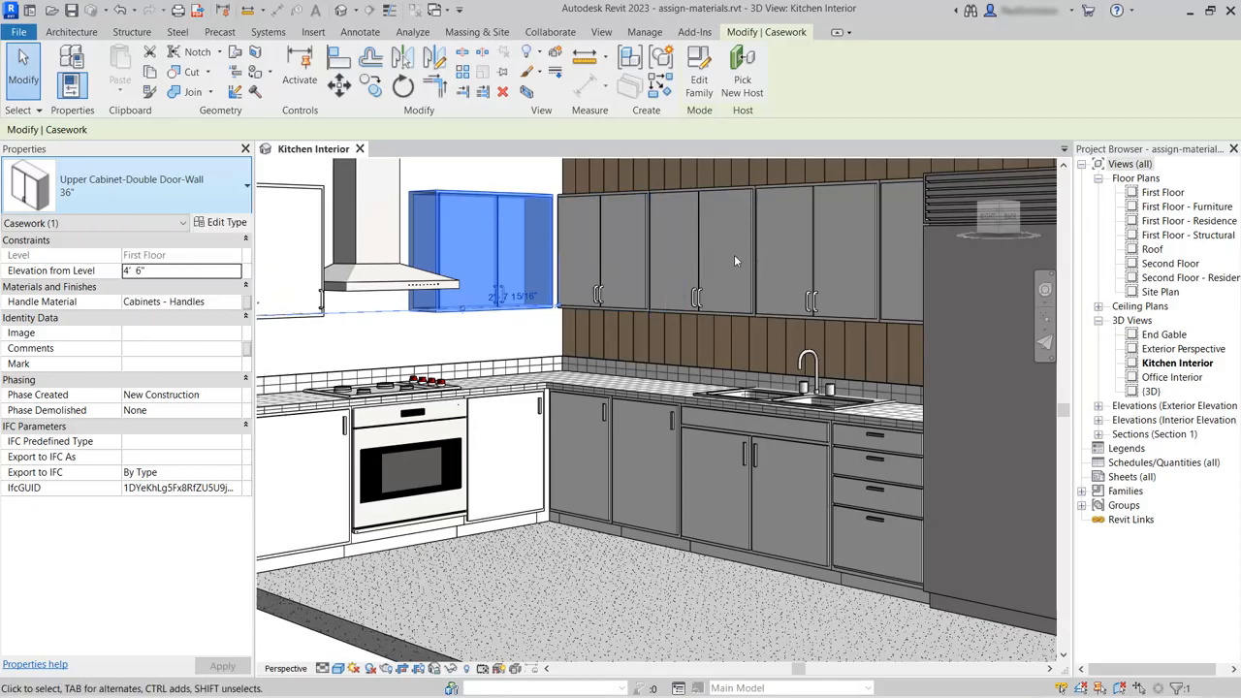
right_click(514, 245)
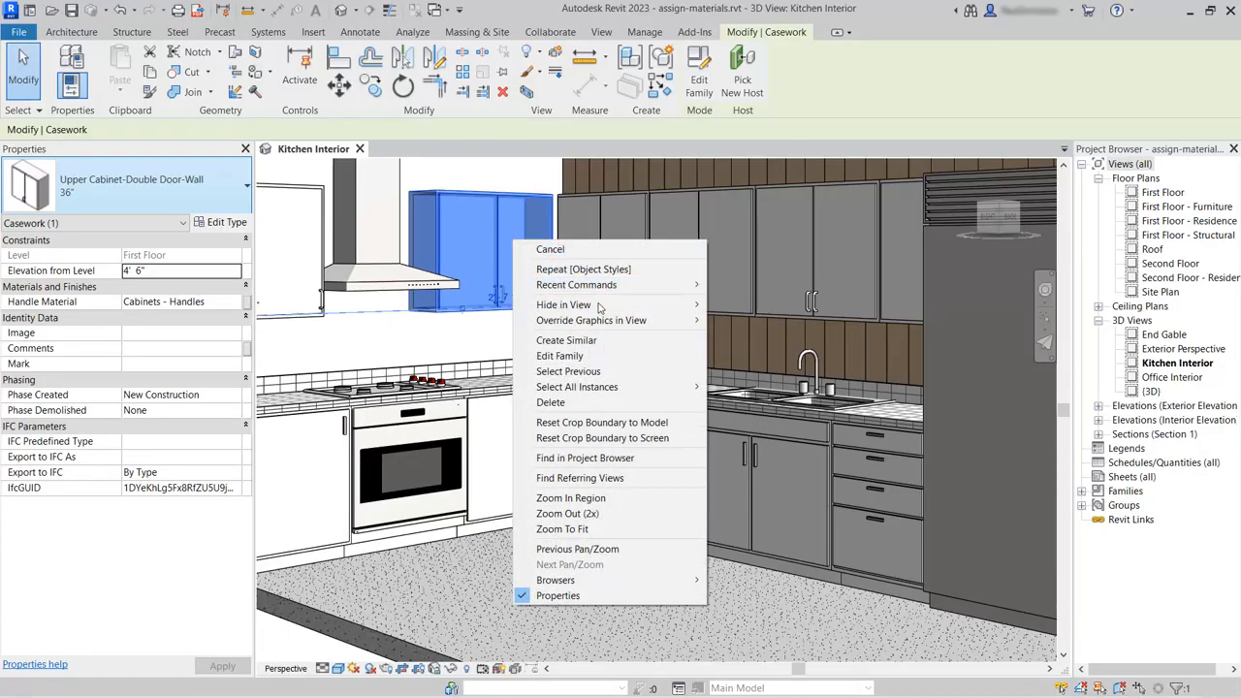
mouse_move(594, 387)
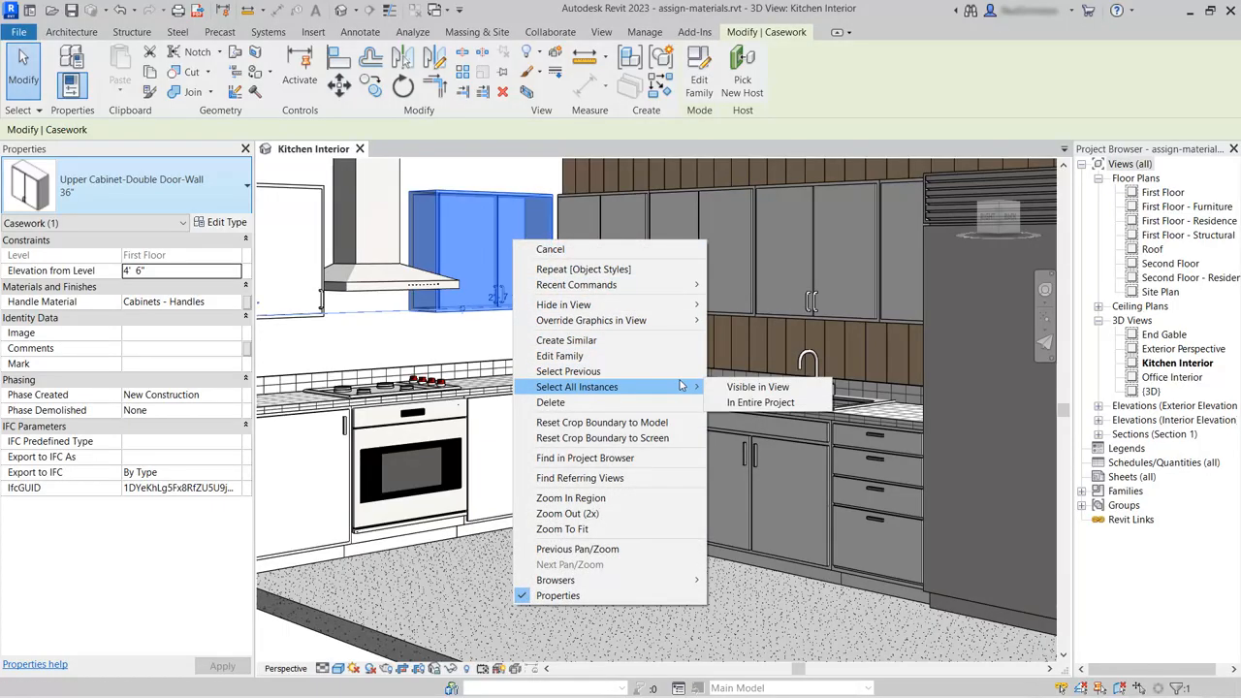
click(765, 388)
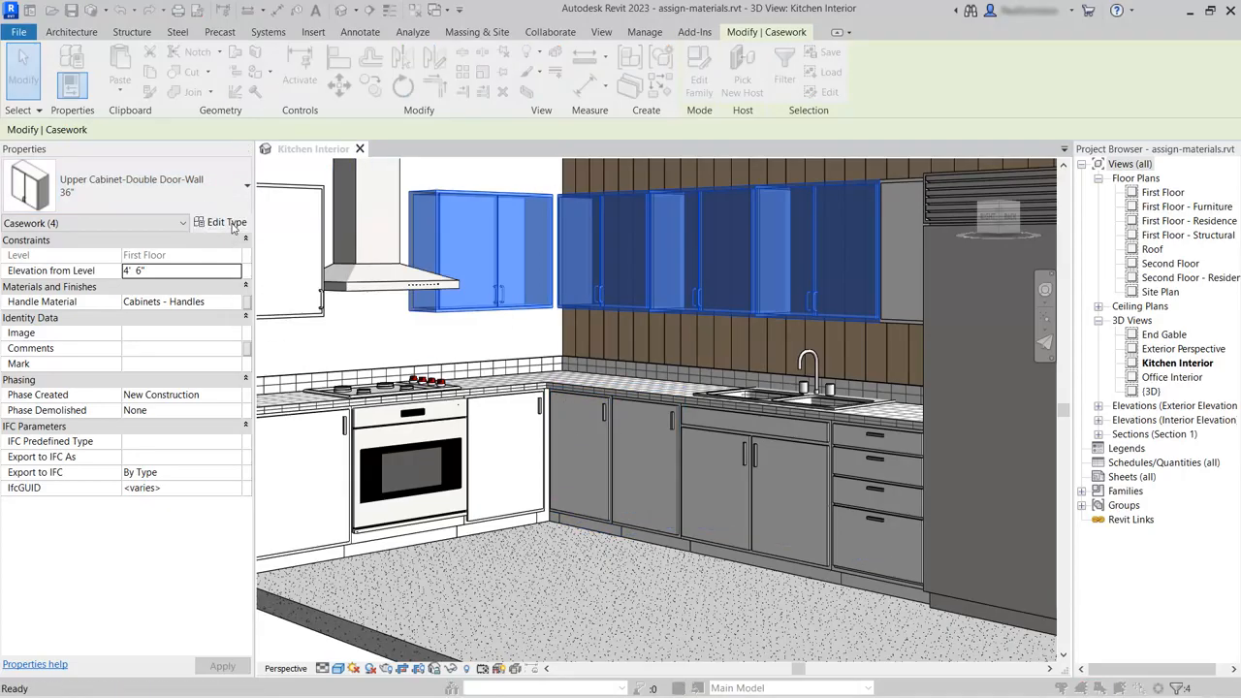
click(225, 222)
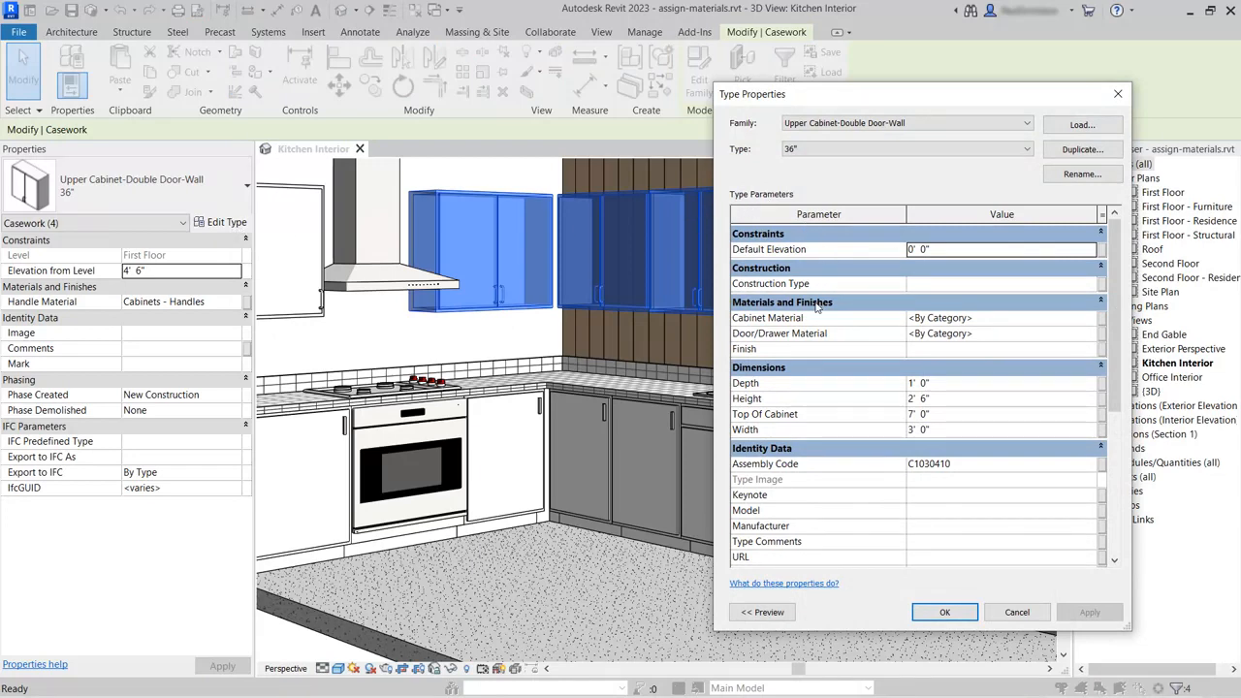
click(943, 334)
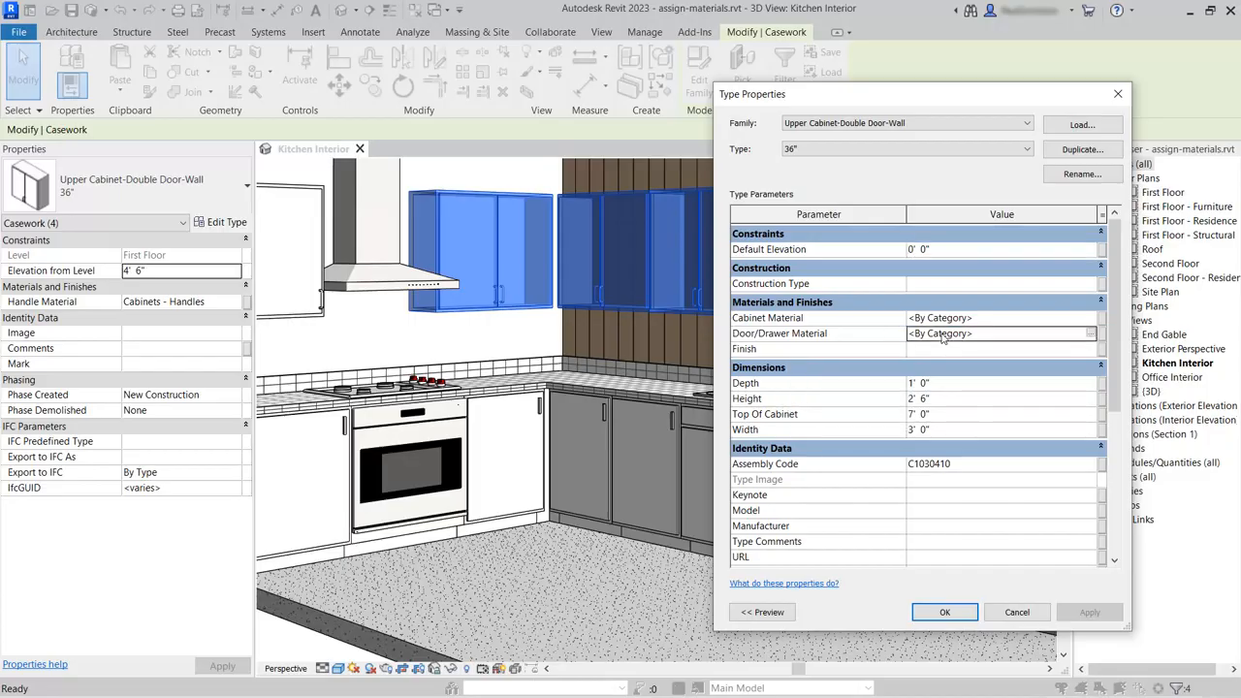
click(1091, 334)
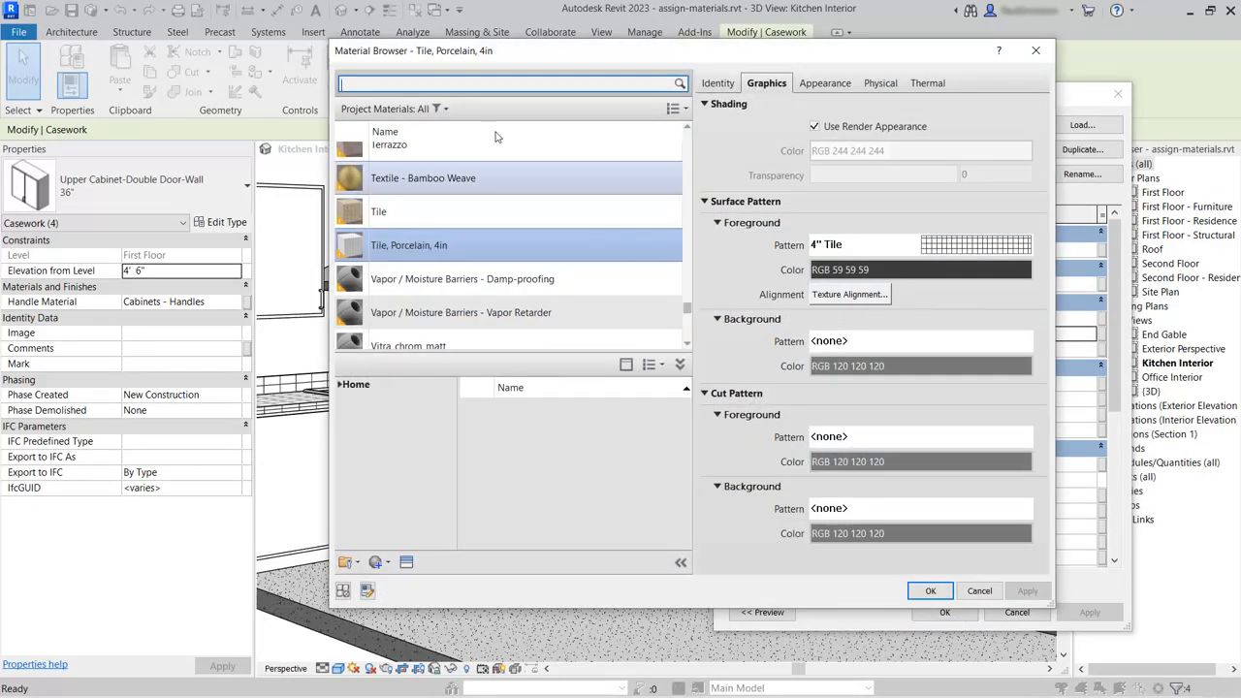
click(397, 82)
text(wood)
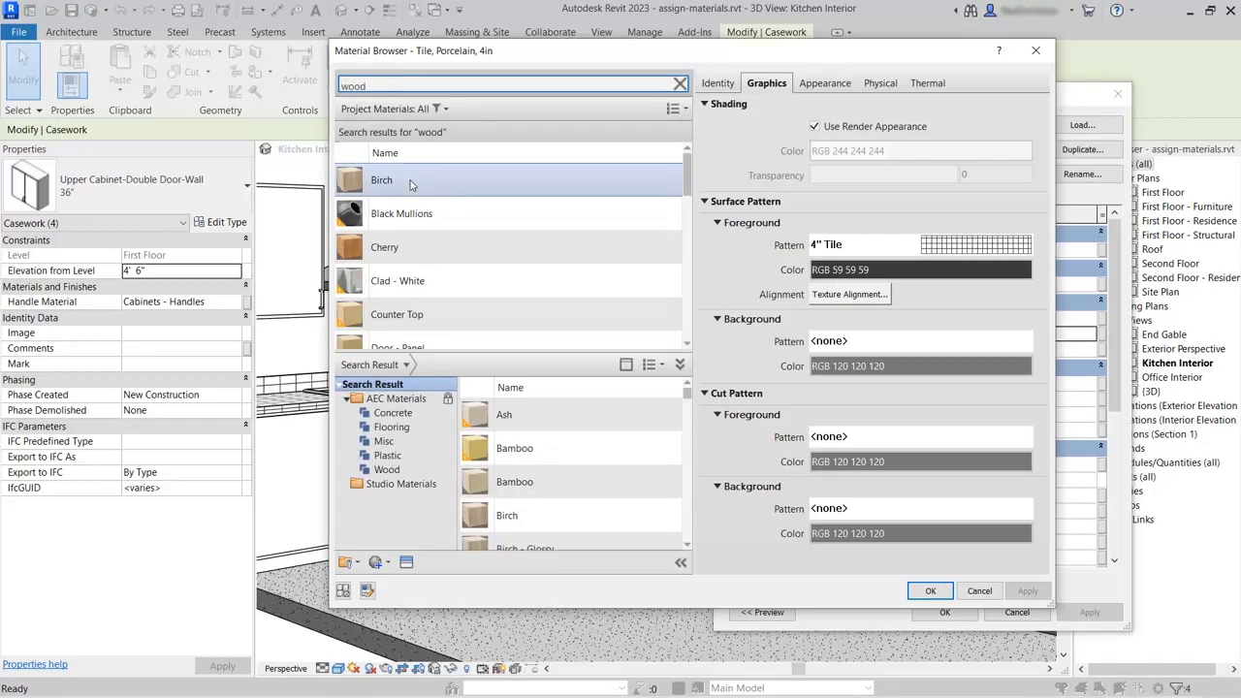
click(411, 184)
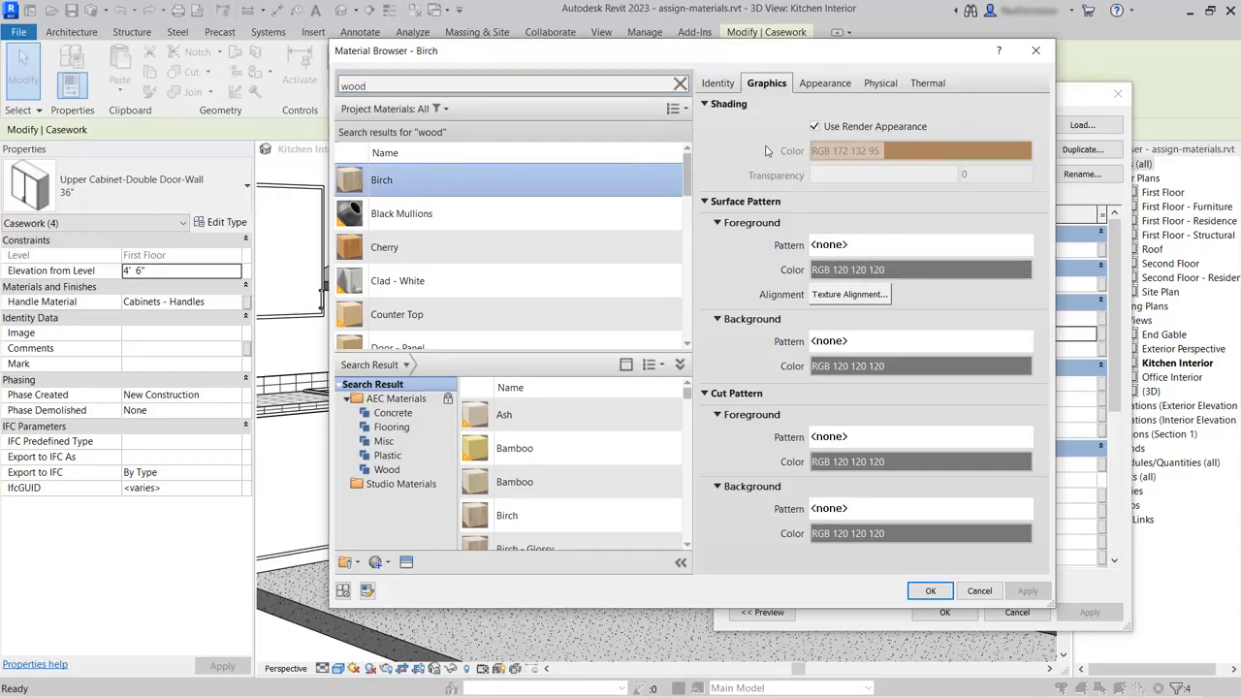
click(933, 590)
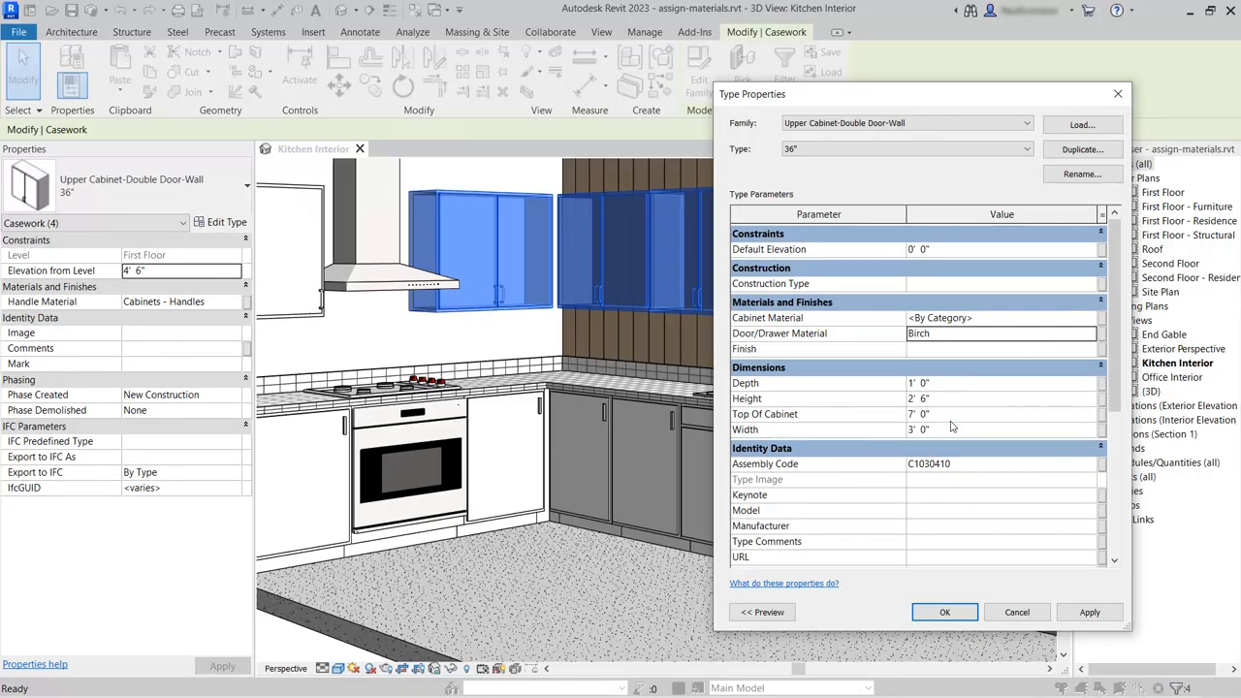
click(943, 612)
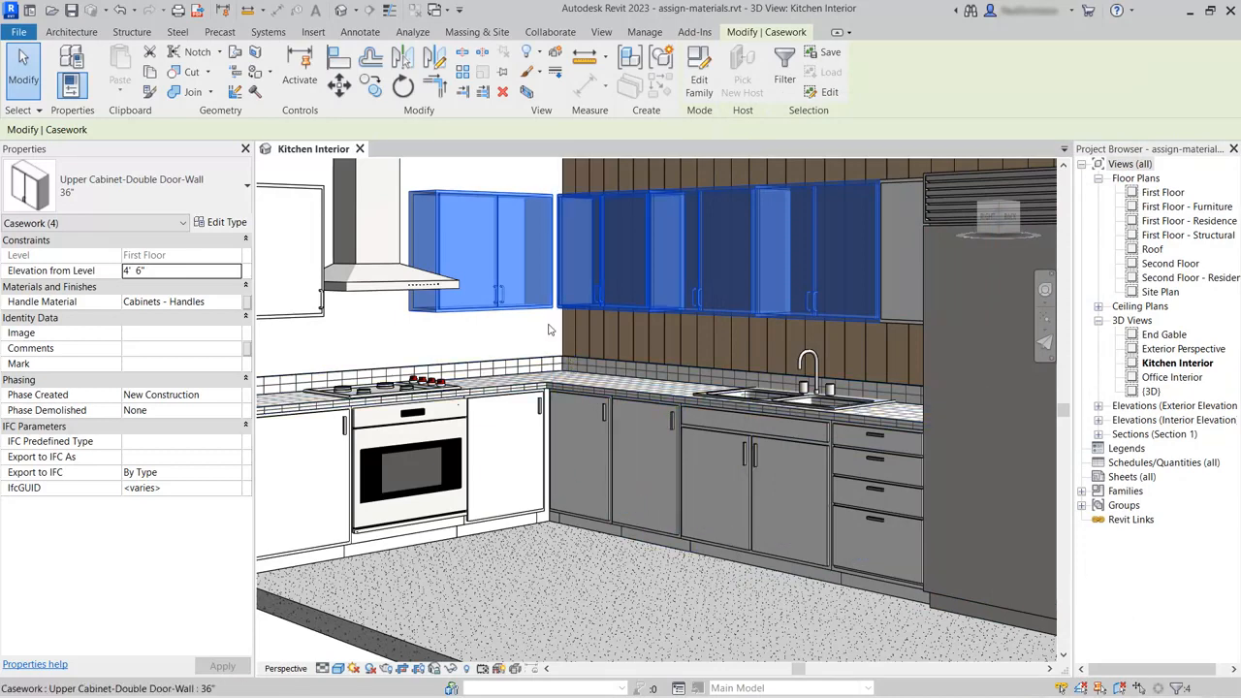
key(Escape)
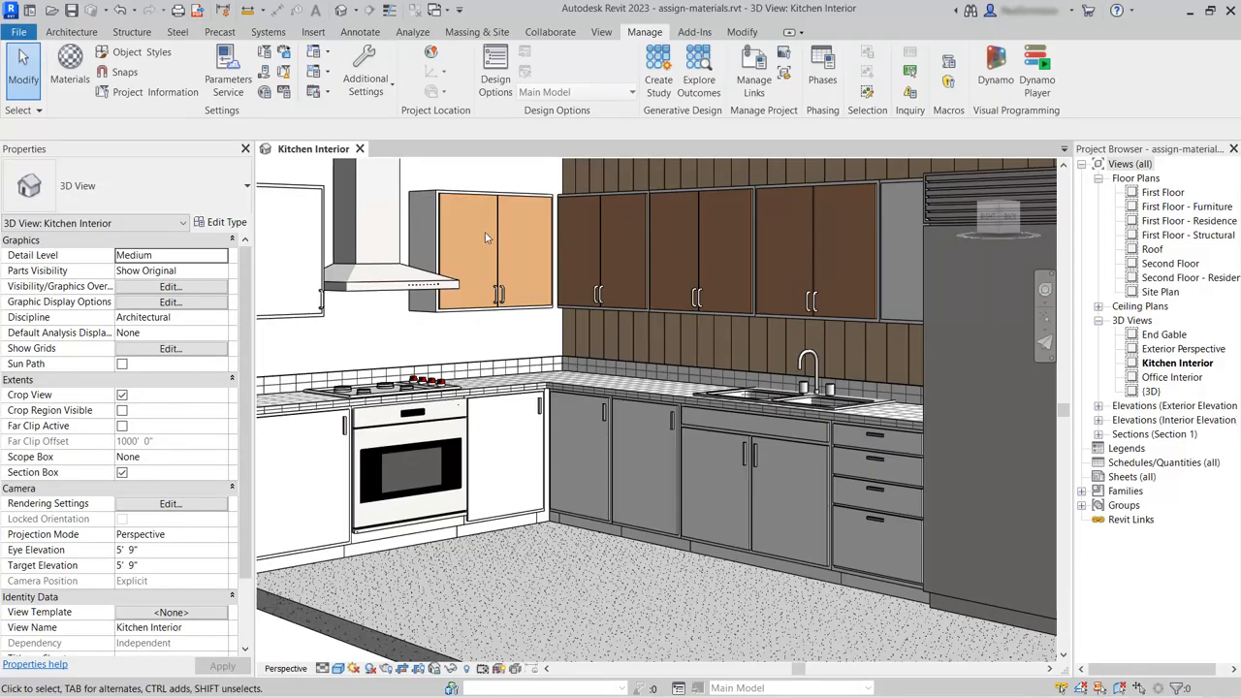
- Set the Drawer Material of the Base Cabinet-Single Door 24" type to Birch, using the cabinet beside the oven
click(499, 487)
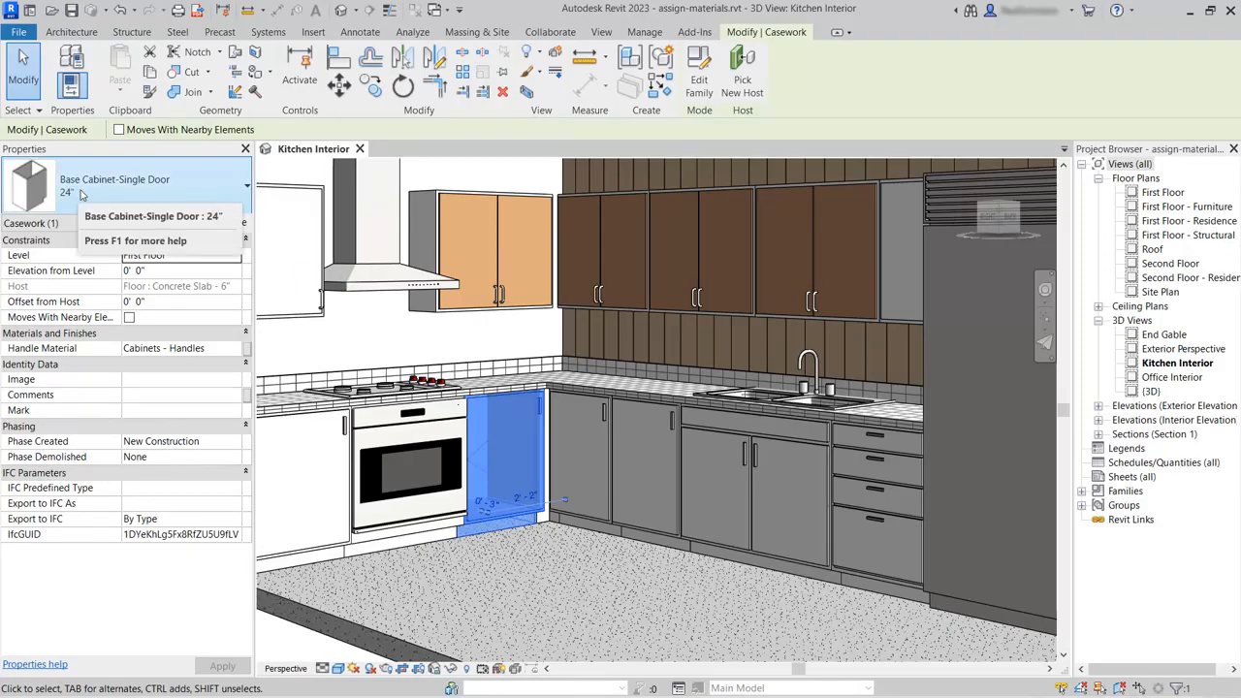
click(236, 223)
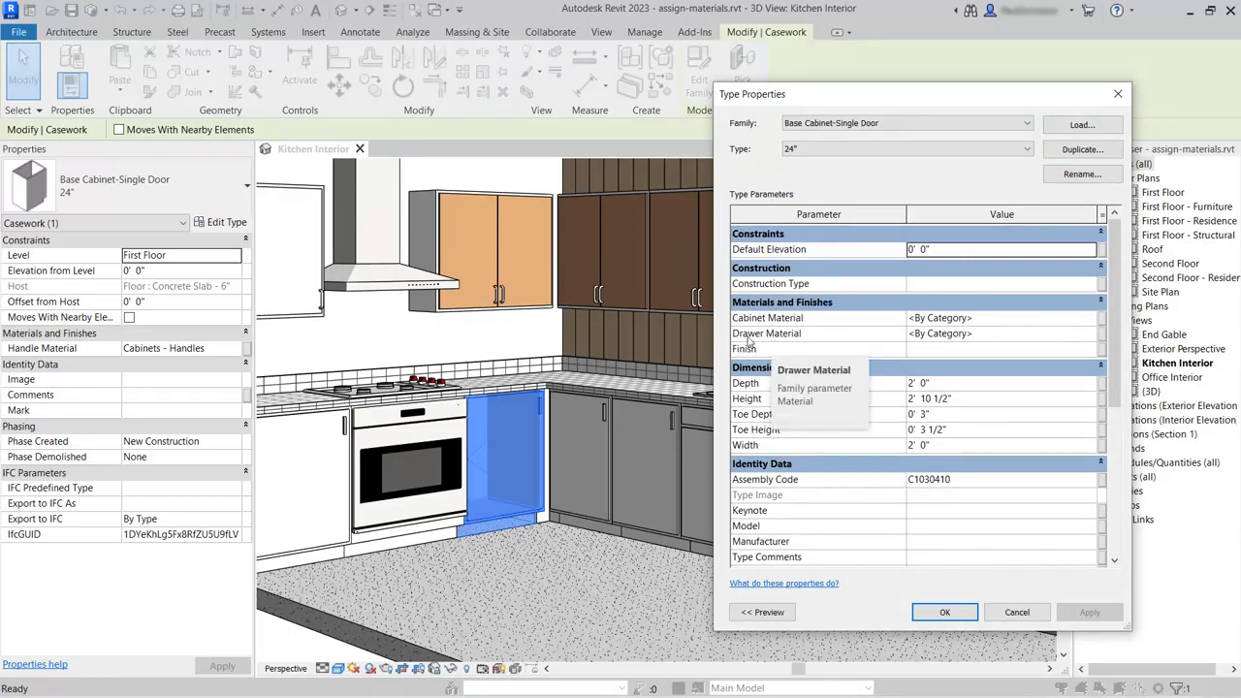
click(948, 335)
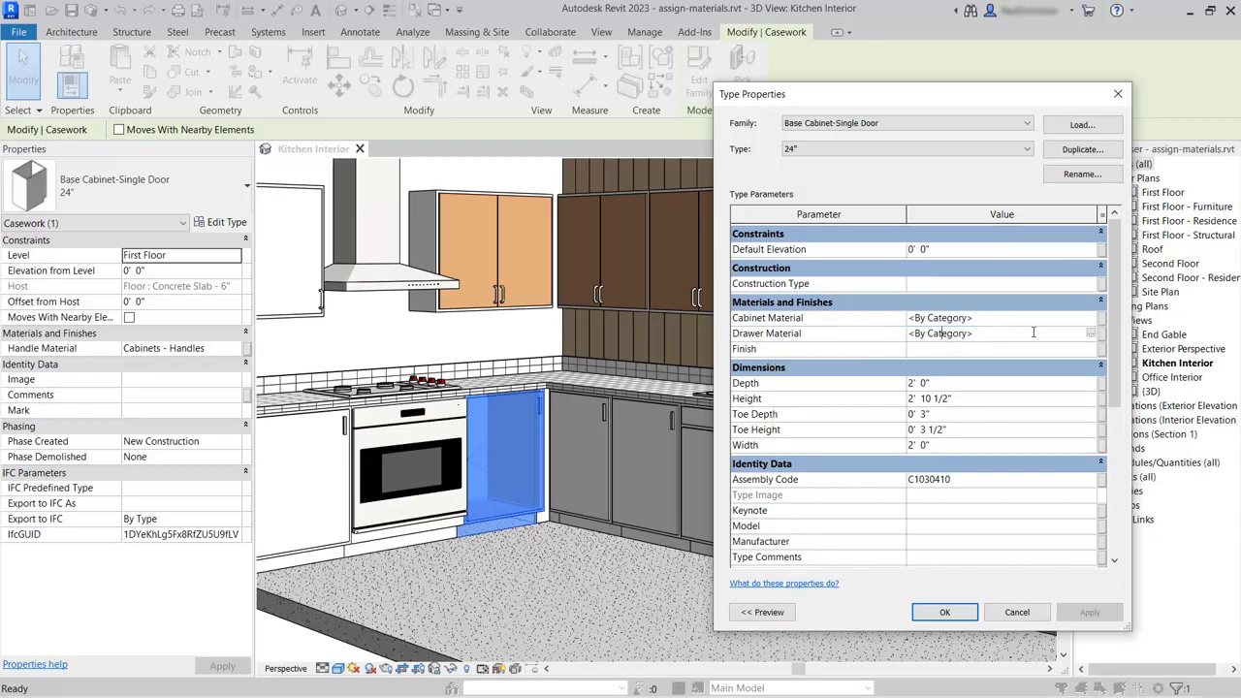
click(1093, 335)
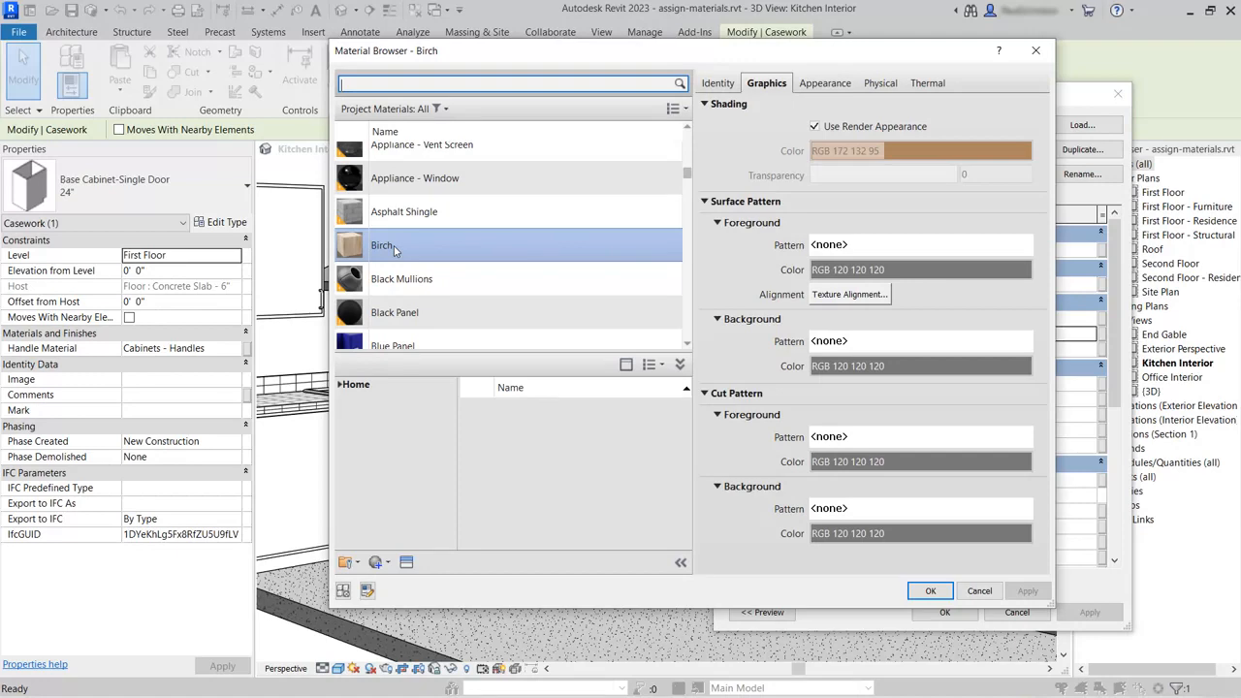
click(929, 591)
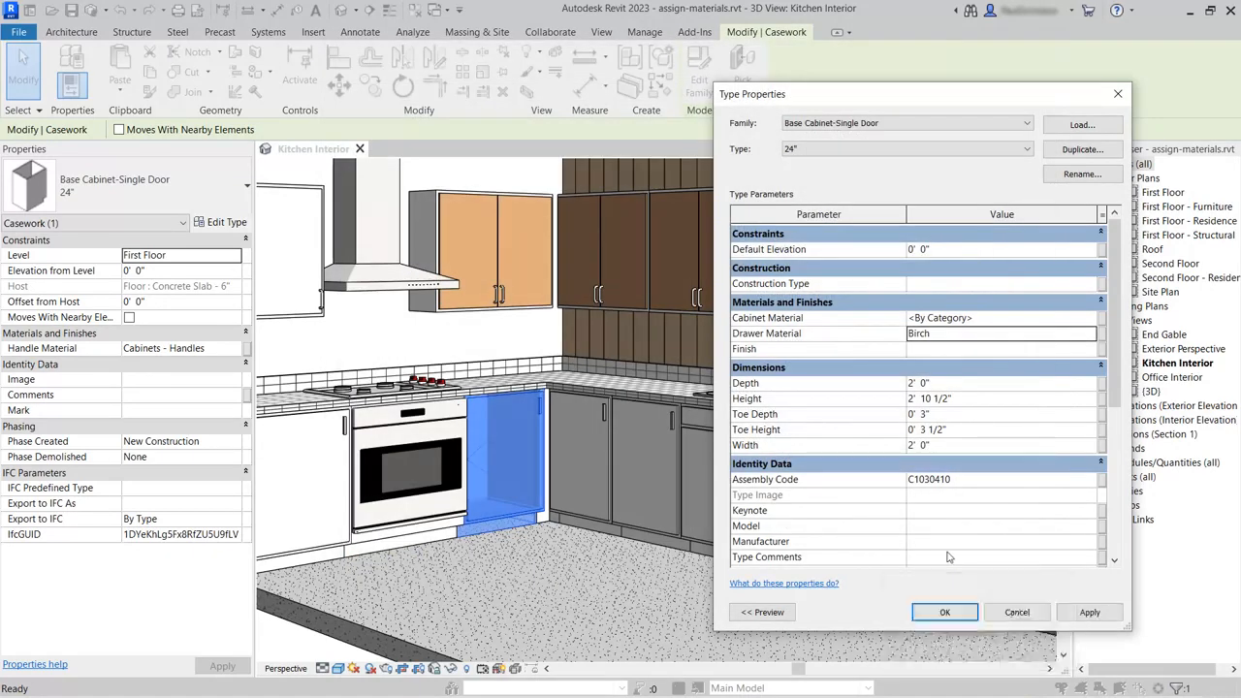
click(945, 613)
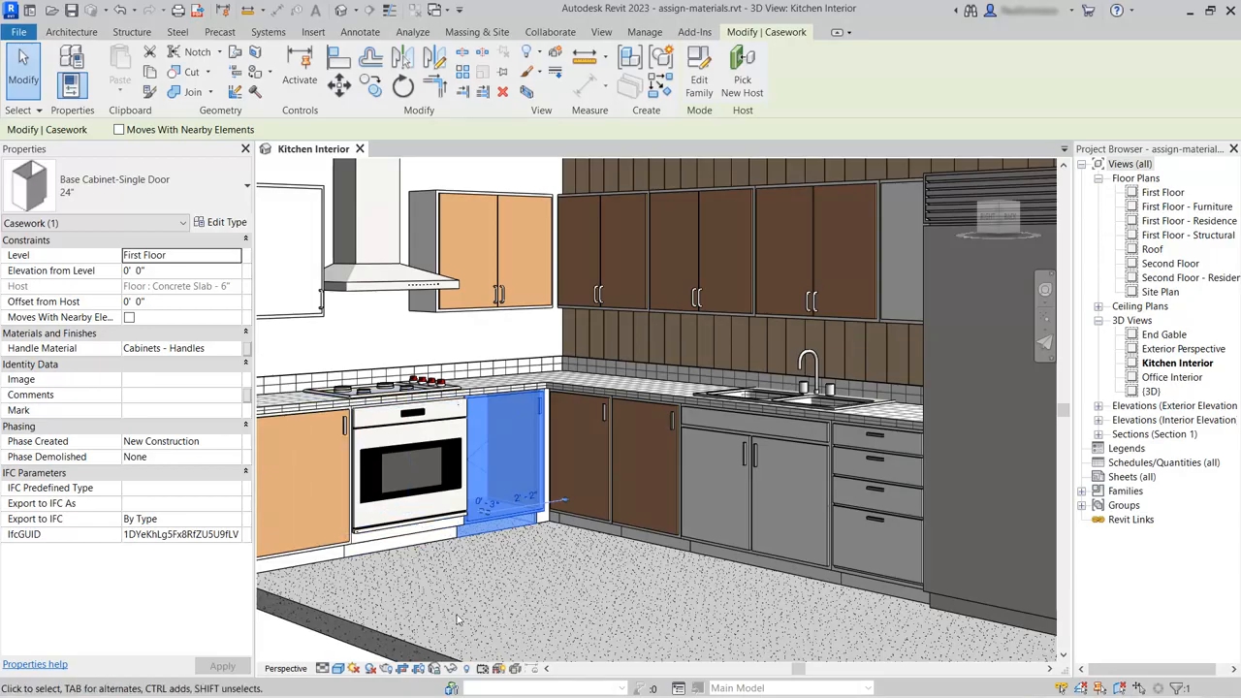
key(Escape)
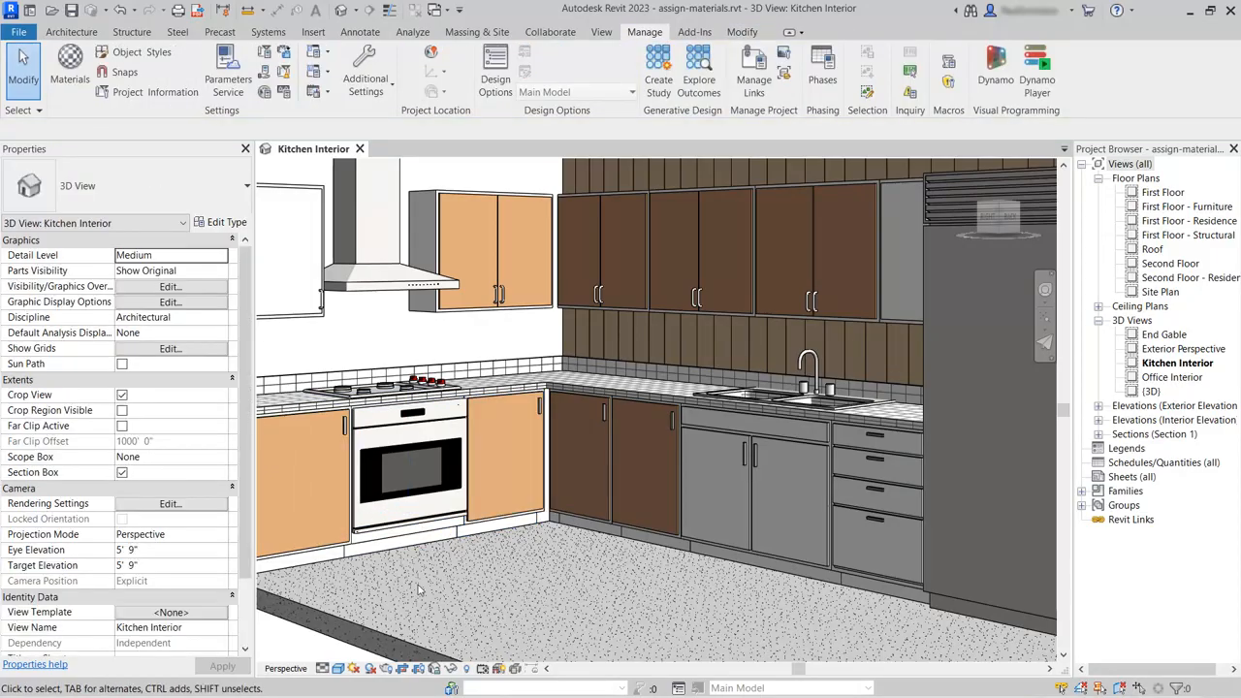
middle_drag(400, 579, 644, 593)
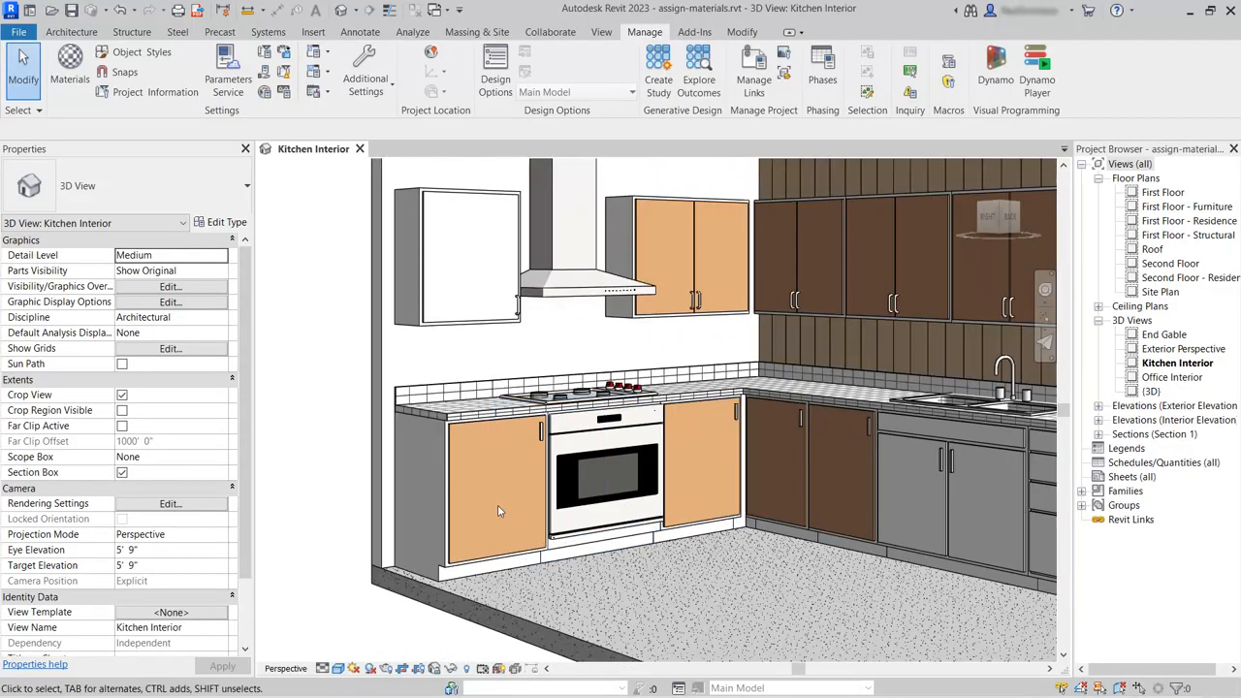
- Set the Handle Material of the base cabinet at the free end of the counter, beside the oven, to Bronze
scroll(586, 549, up, 5)
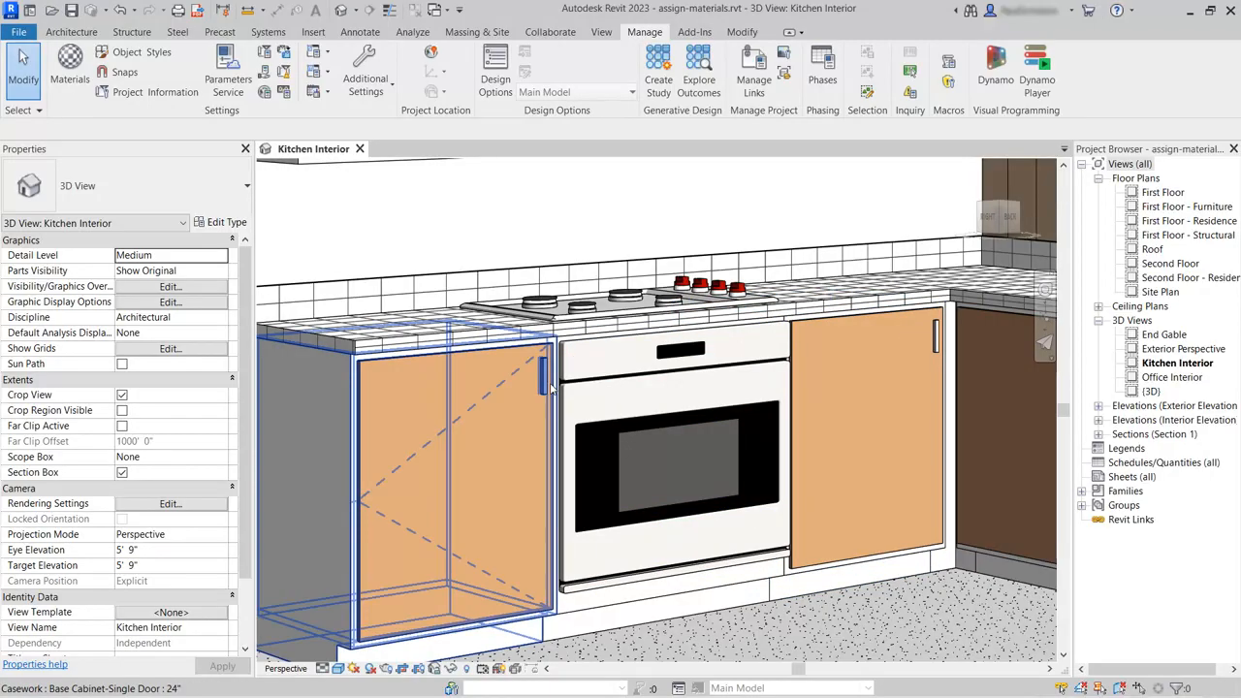
click(517, 502)
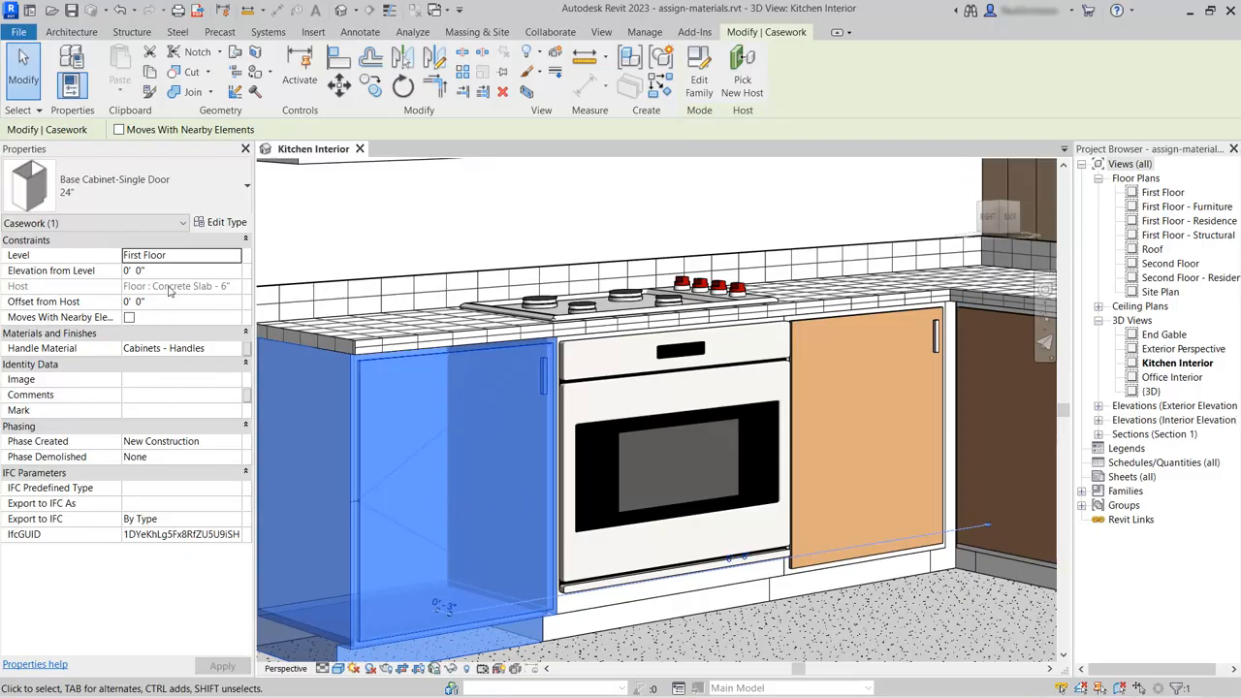
click(193, 350)
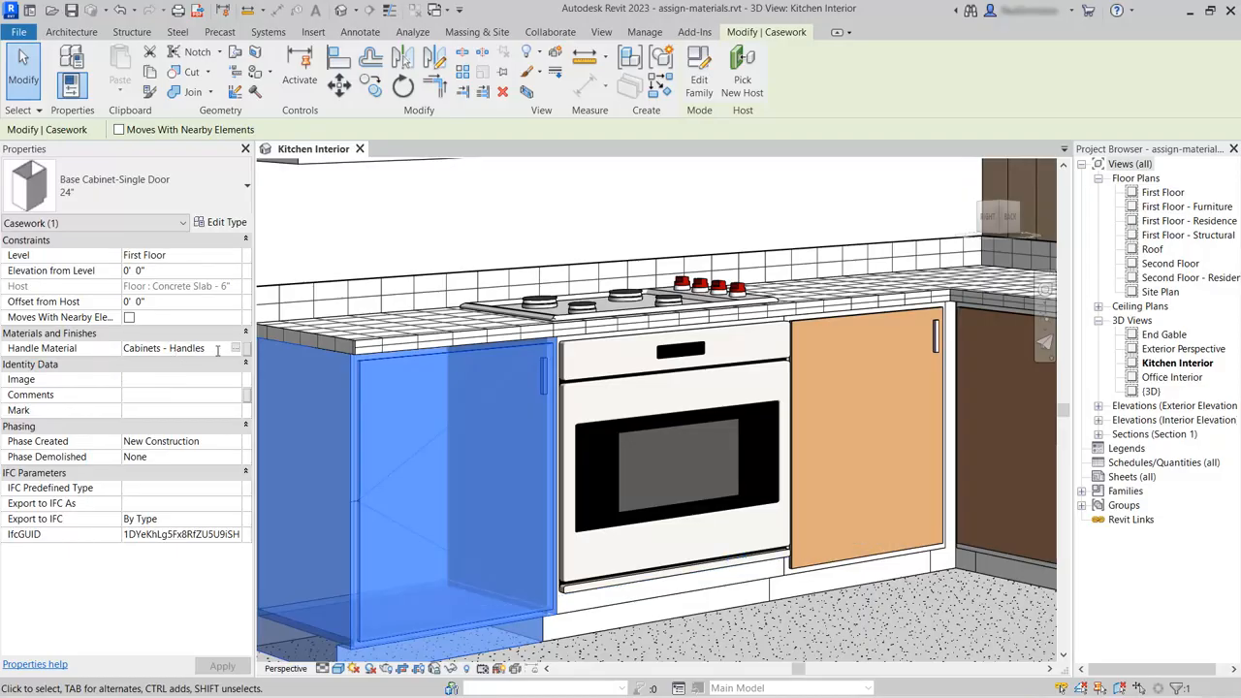
click(235, 349)
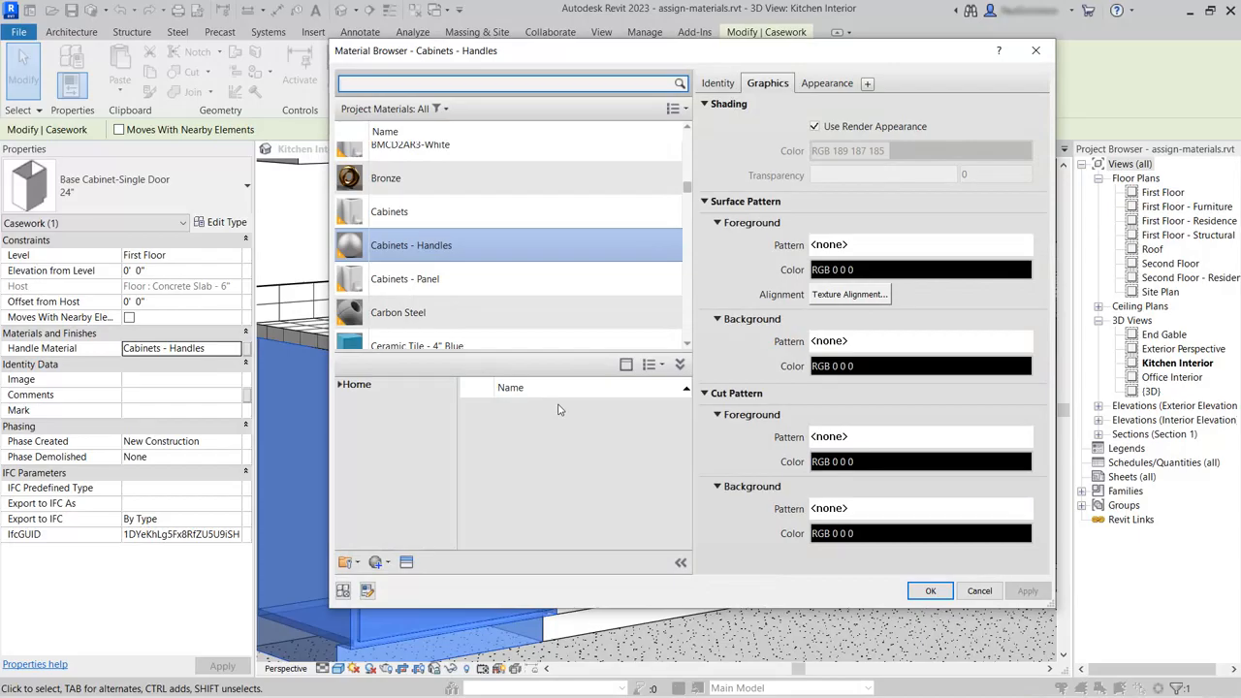
scroll(554, 244, down, 1)
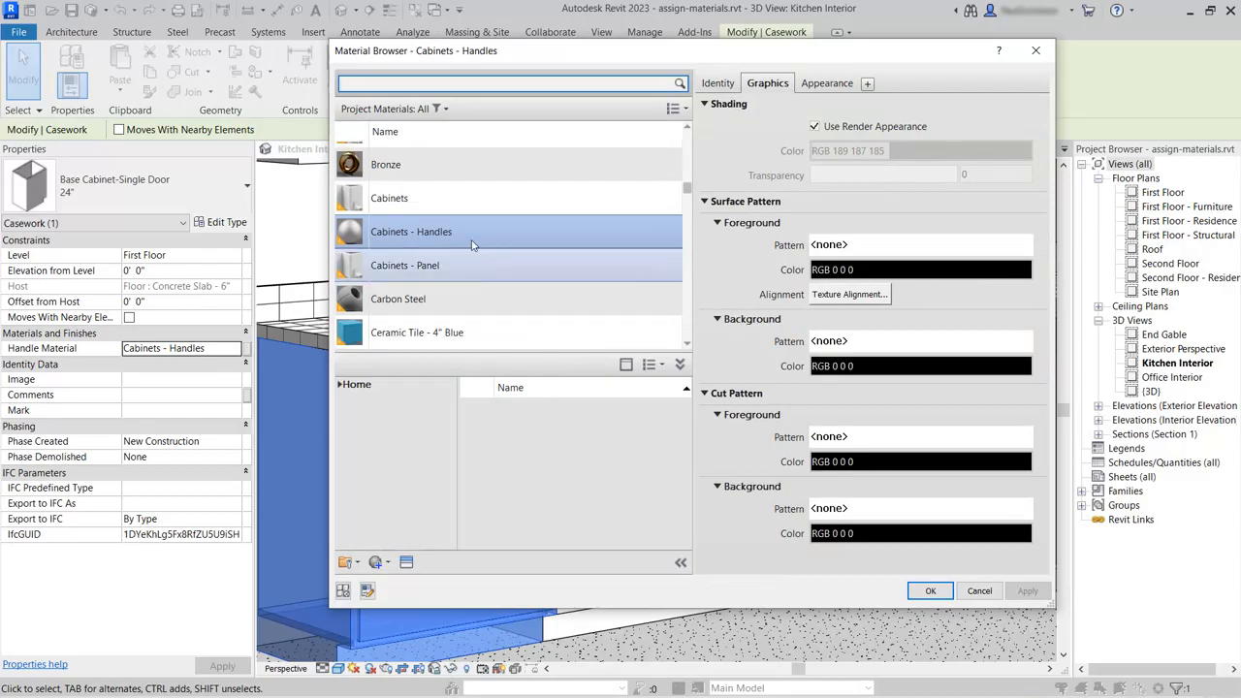
click(433, 172)
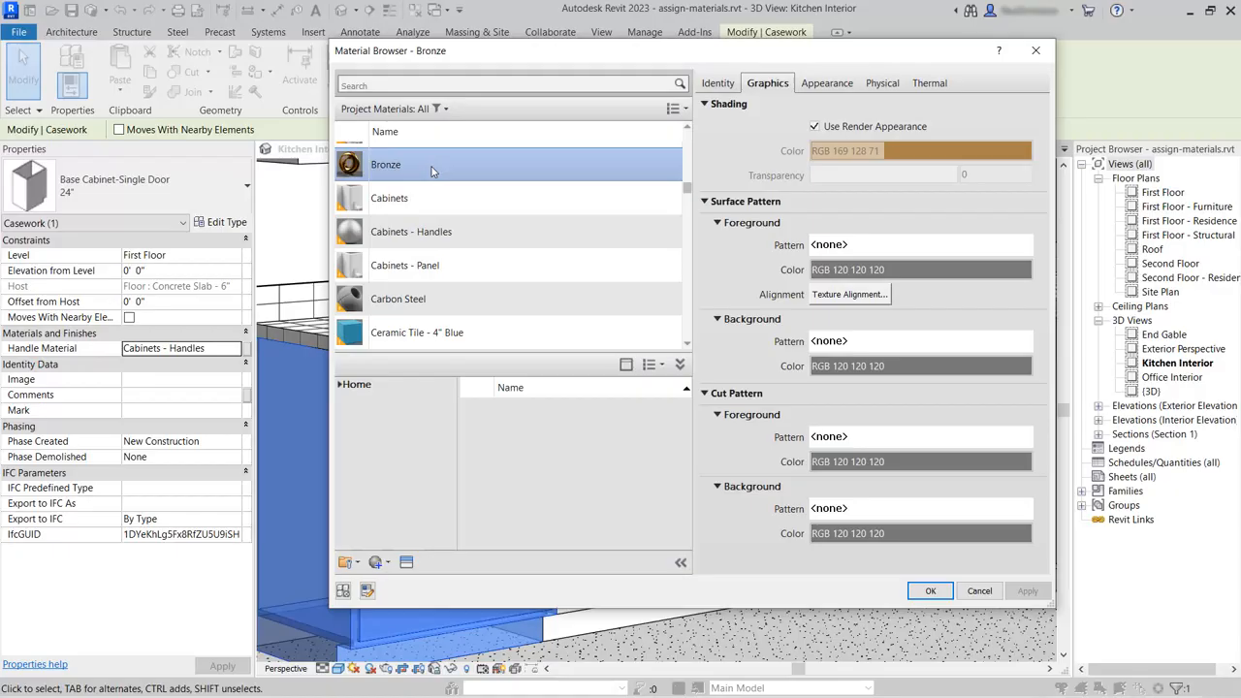
click(931, 593)
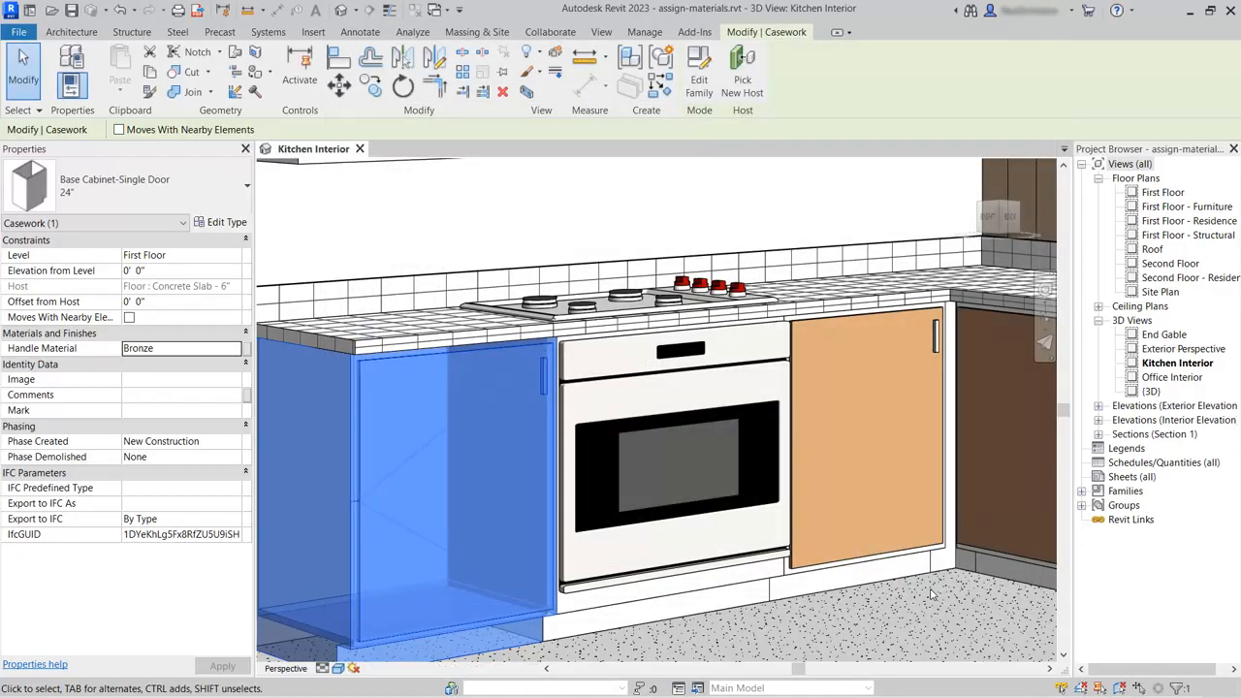
click(324, 250)
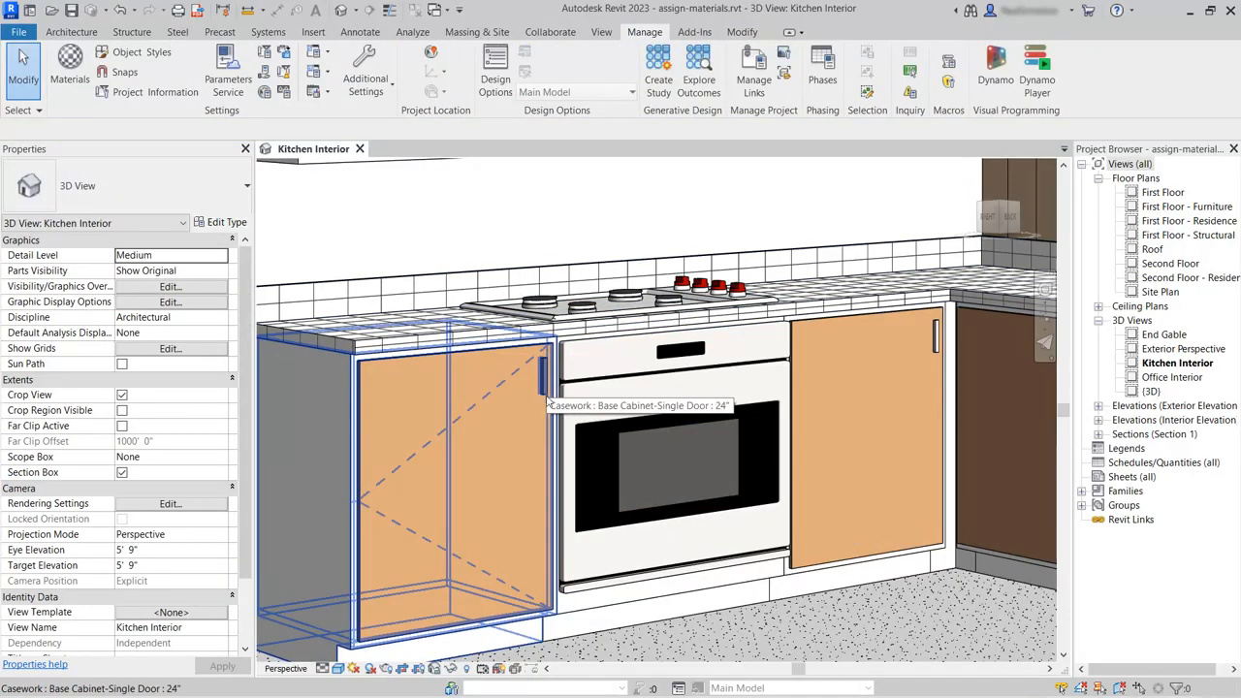
- Check the Handle Material of the base cabinet between the oven and the corner, and inspect the properties of the wall behind the range
click(936, 343)
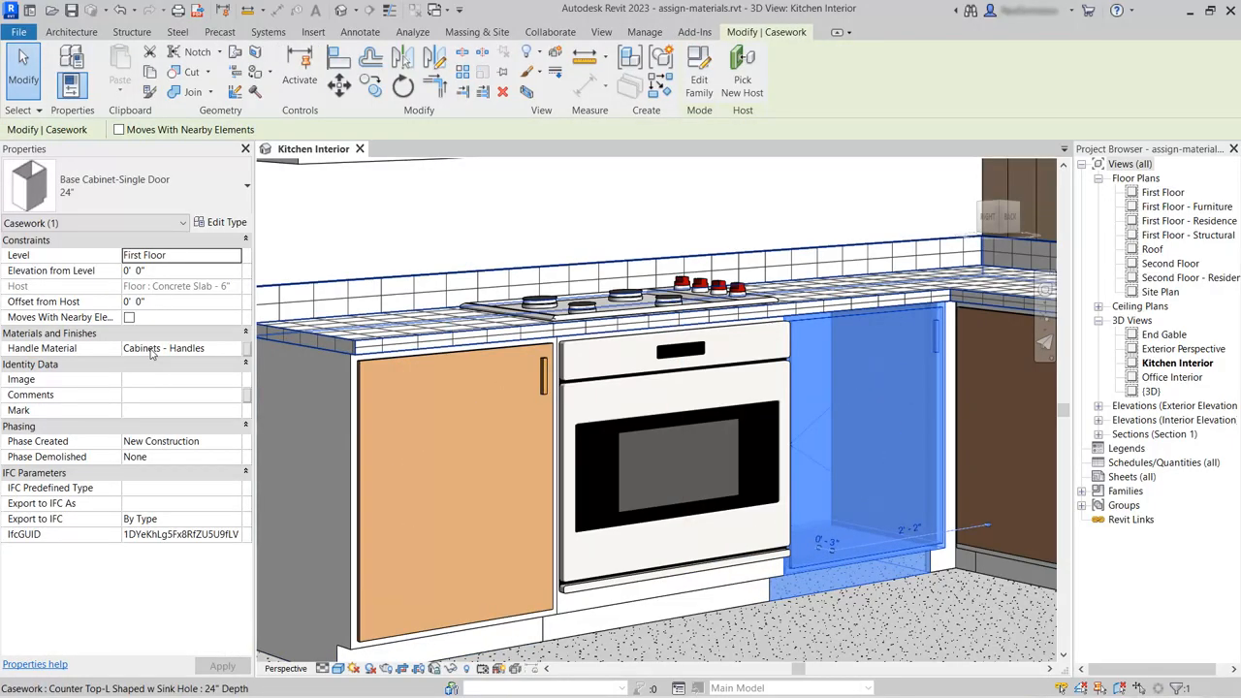
click(916, 626)
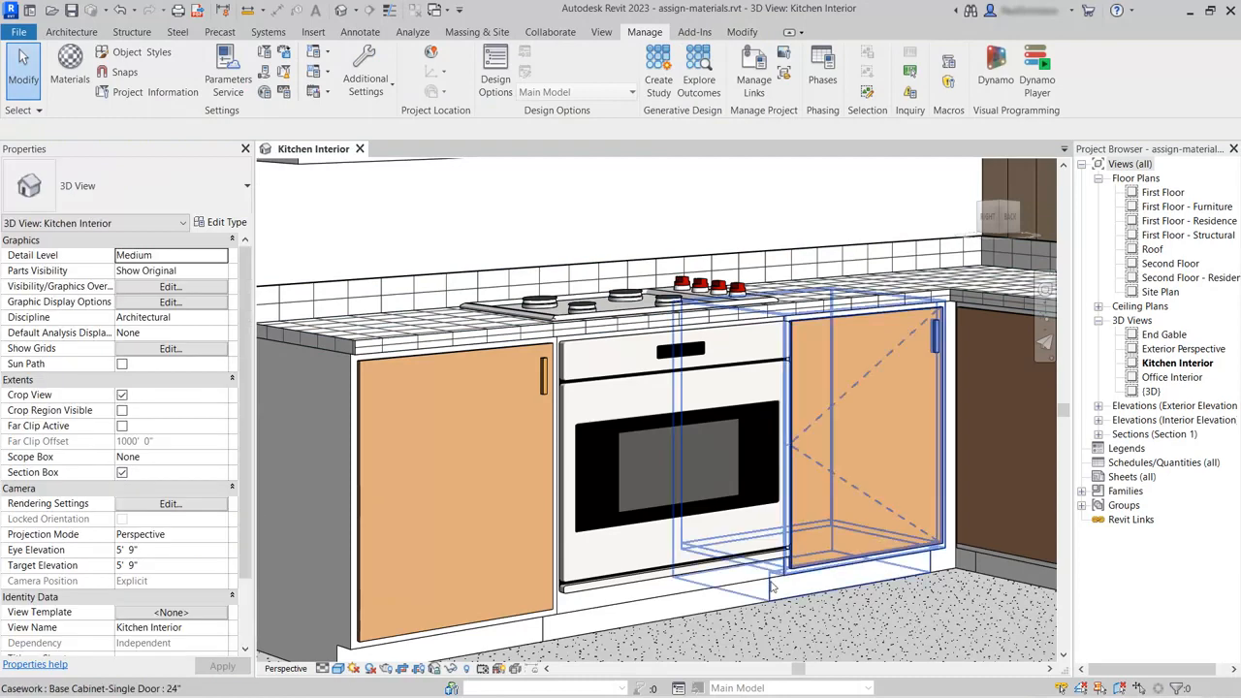
scroll(809, 631, down, 5)
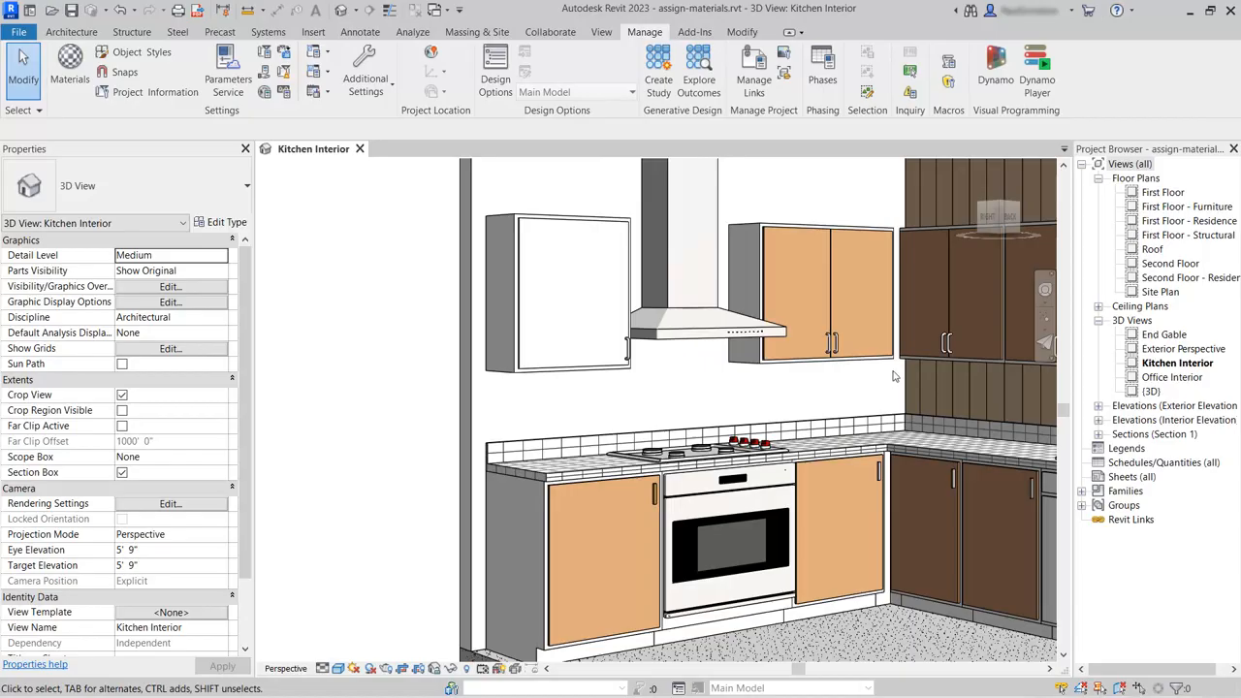
click(475, 413)
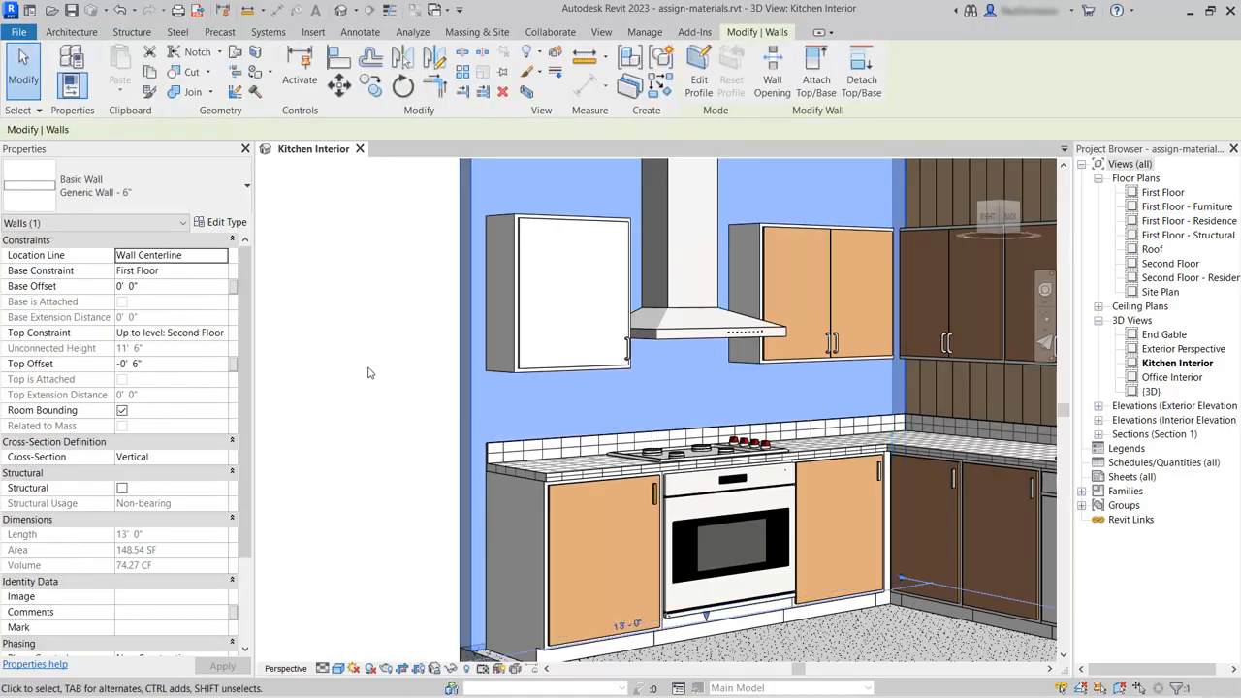
click(422, 378)
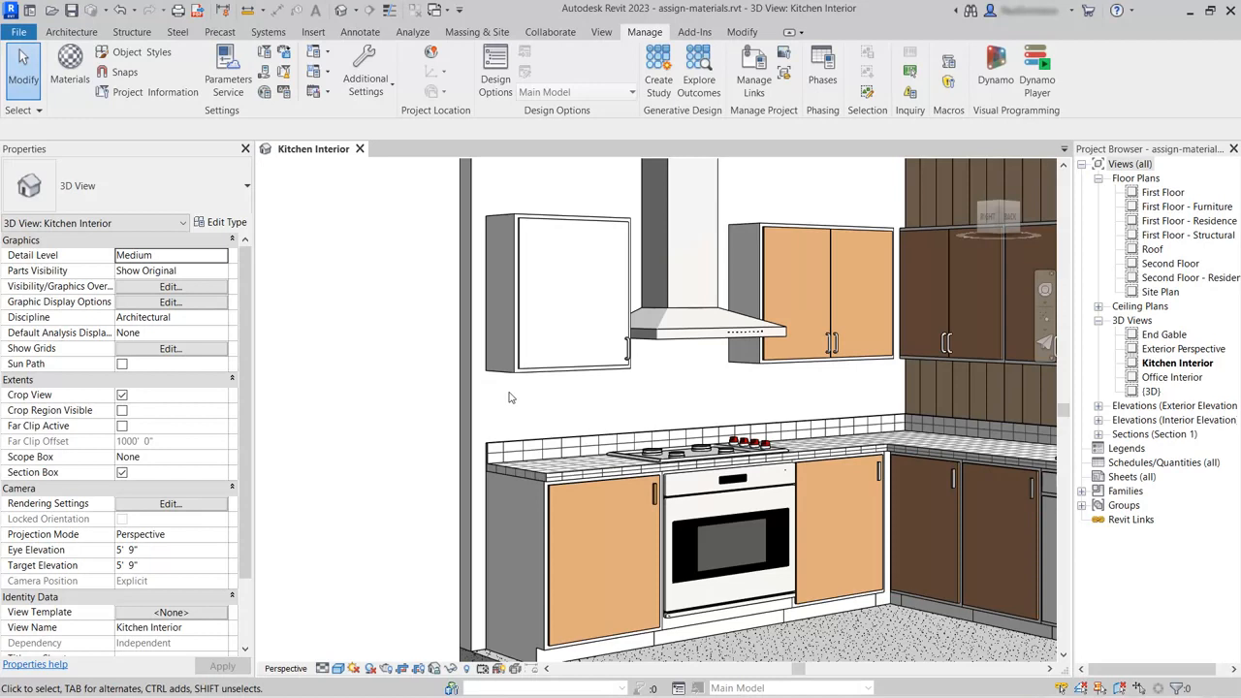
- Start a Split Face on the wall behind the oven and pick the upper edge of the counter's tiled upstand as the lower boundary line
click(742, 33)
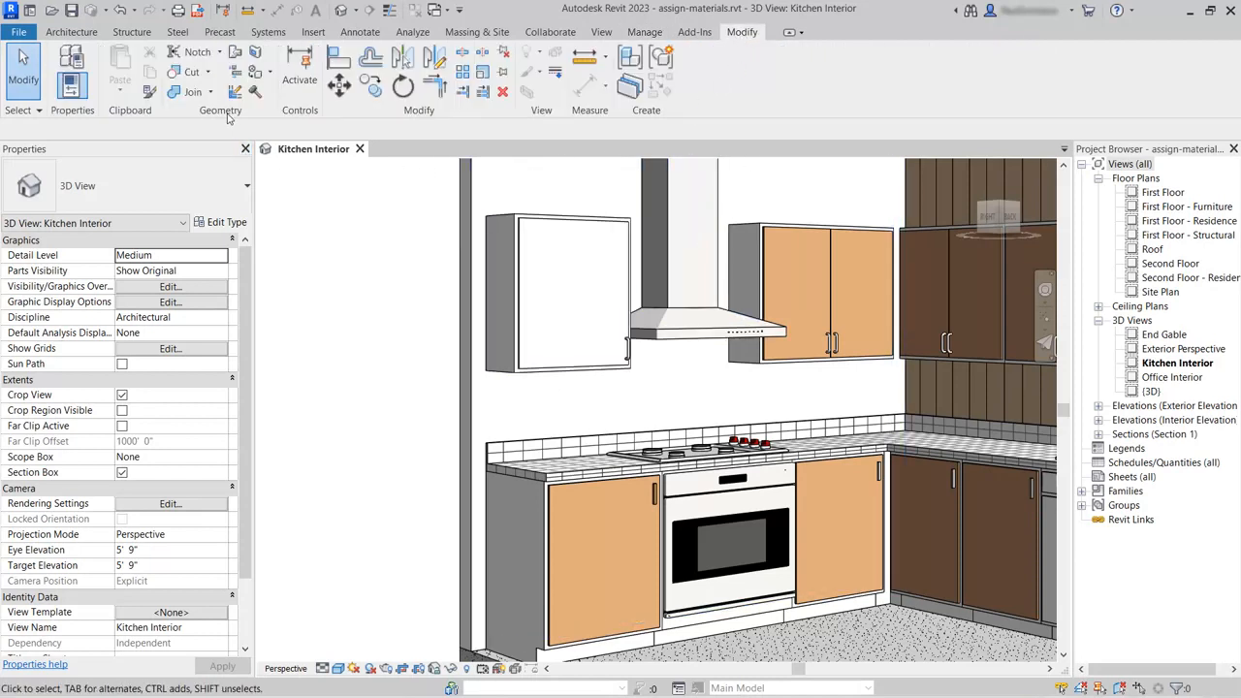
click(257, 53)
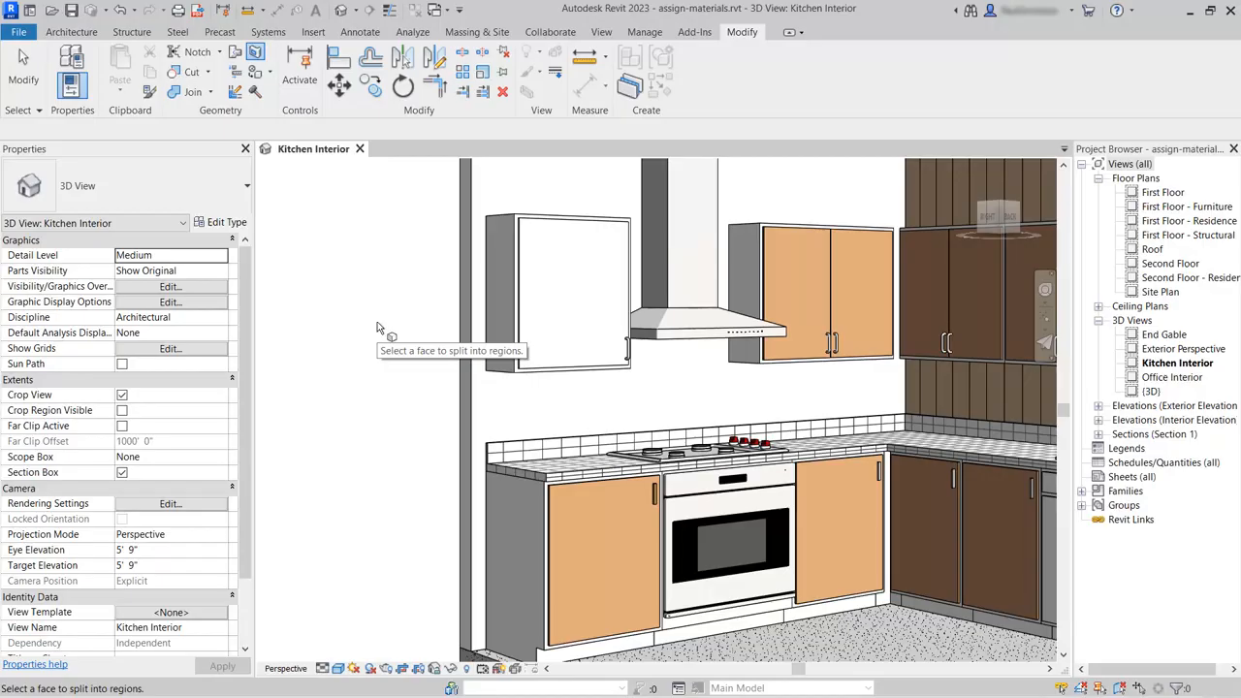
click(476, 410)
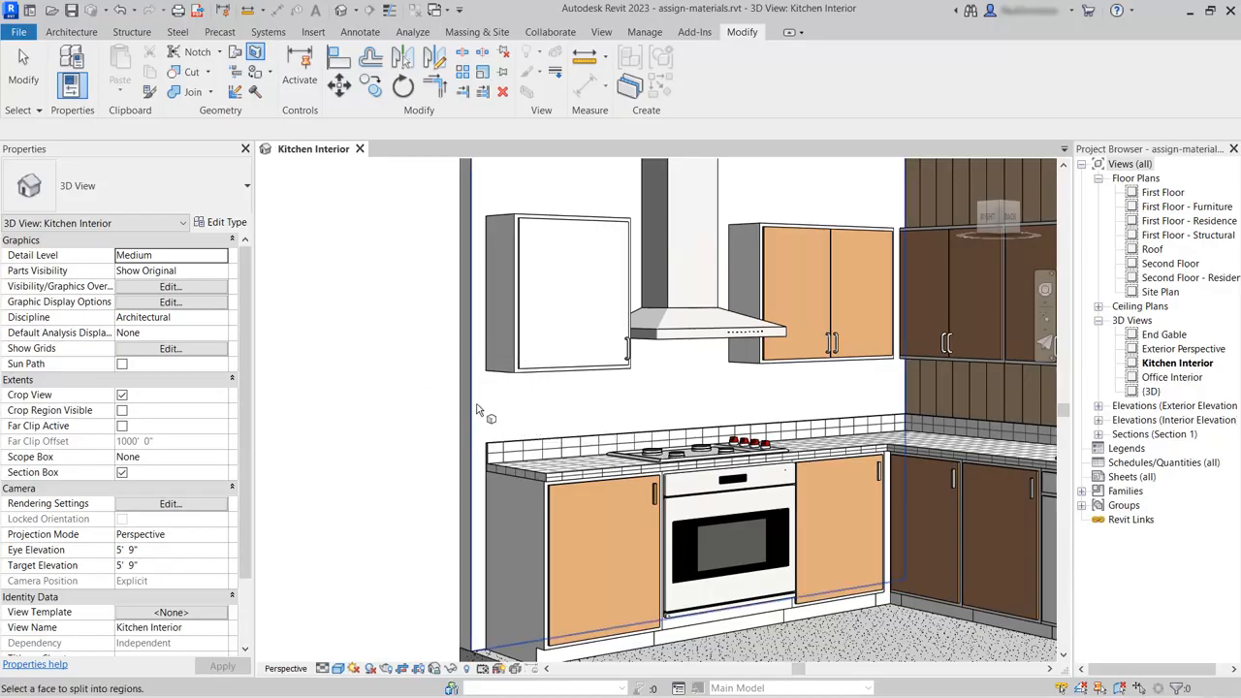
scroll(386, 431, down, 2)
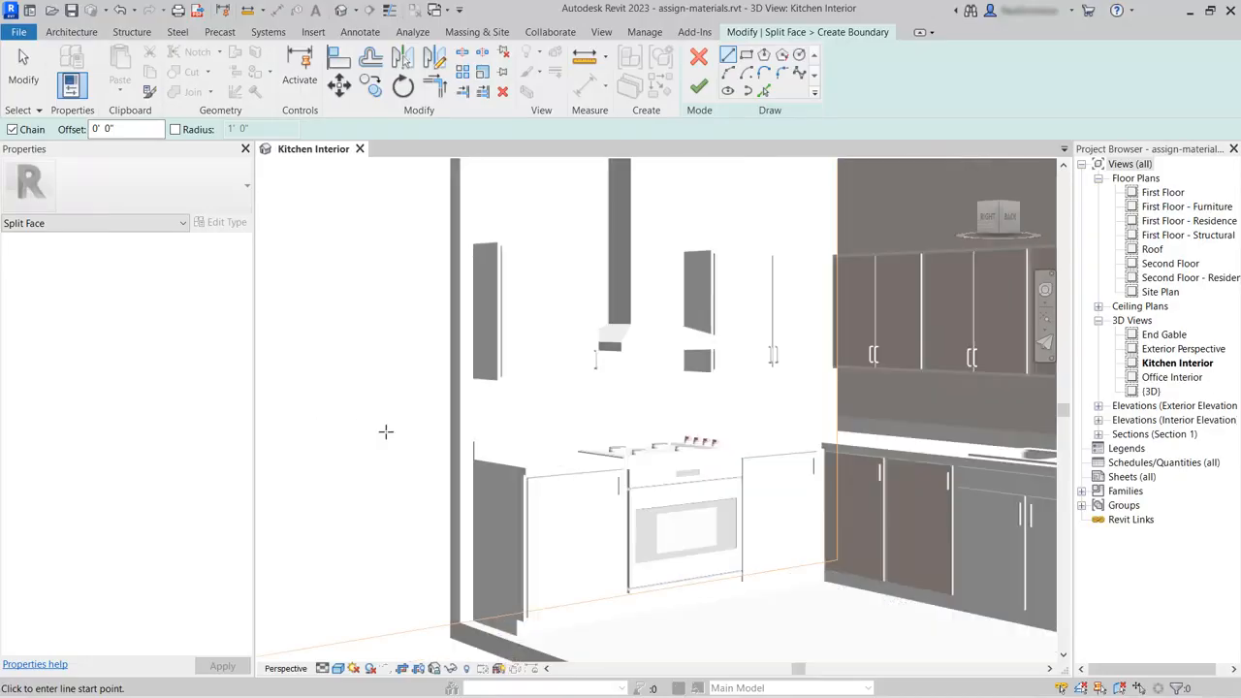
scroll(373, 410, down, 1)
middle_drag(375, 410, 744, 256)
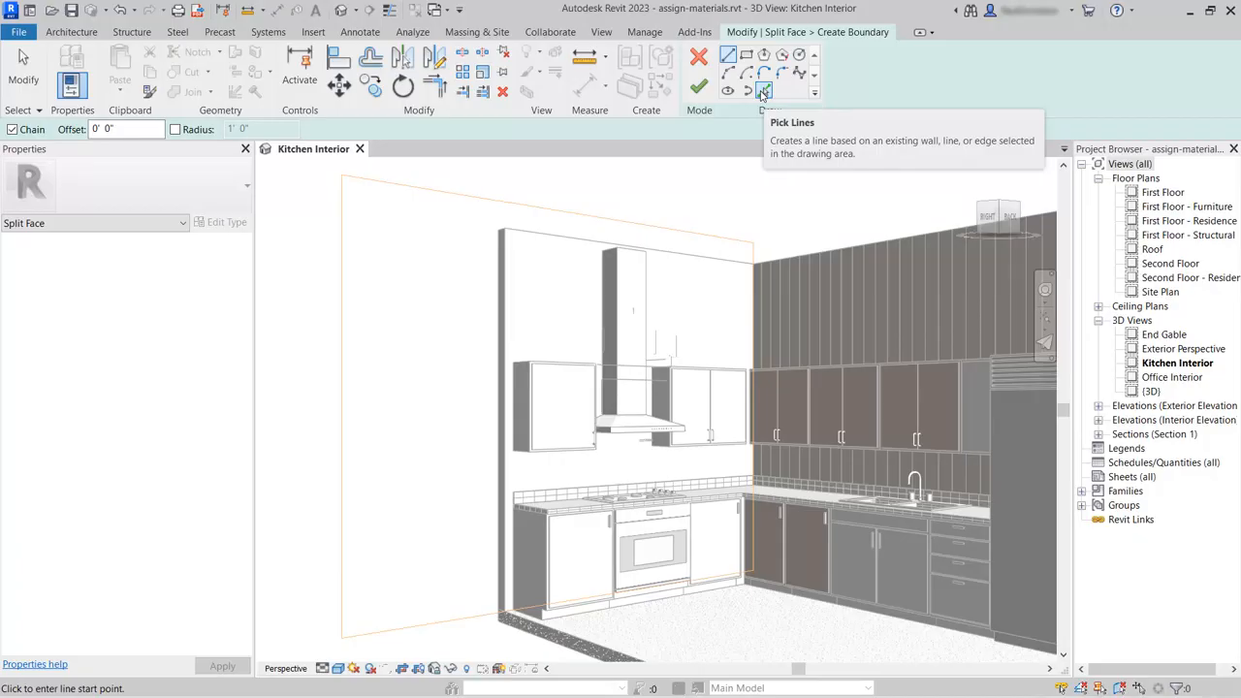
click(764, 90)
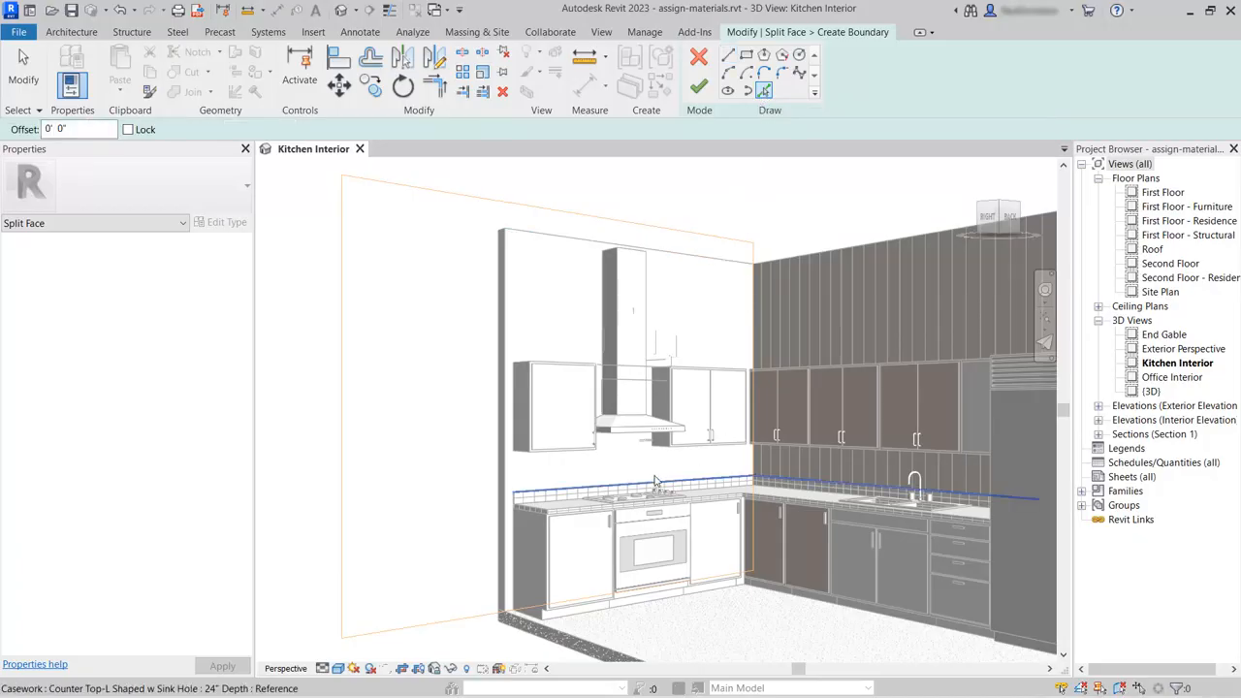
scroll(670, 472, up, 5)
scroll(669, 471, up, 1)
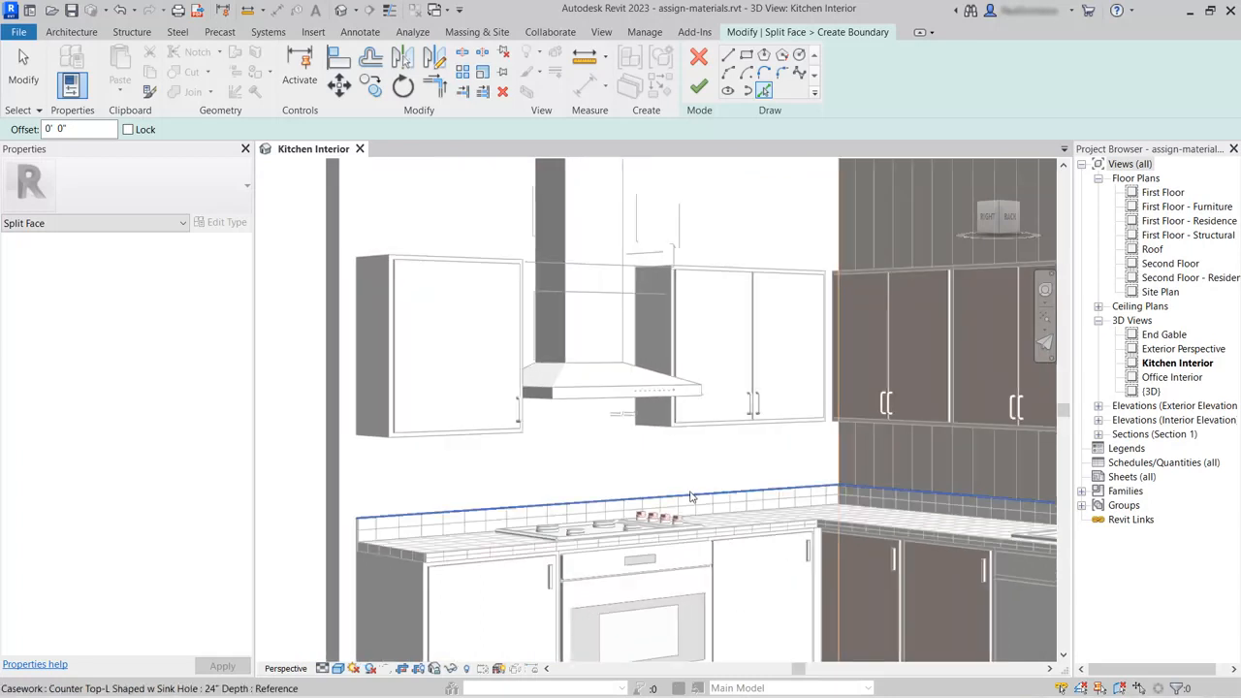
click(690, 496)
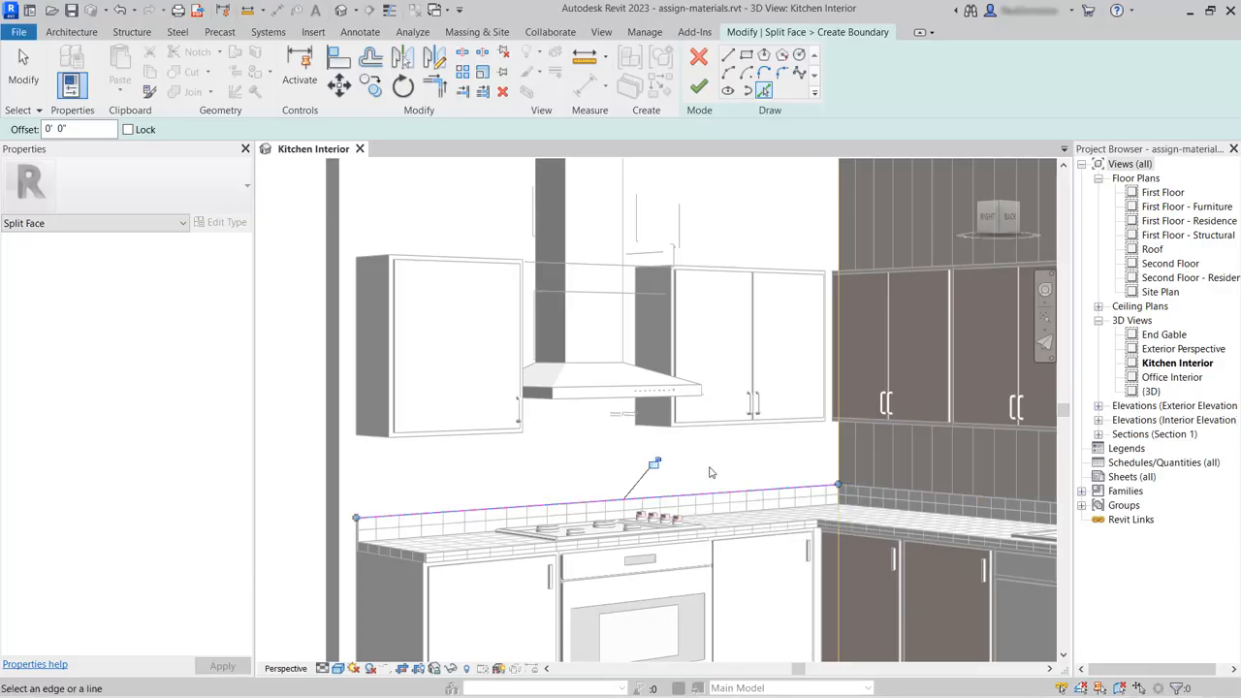
- Pick the bottom edges of both upper cabinets and the range hood, plus the adjoining vertical cabinet edges, as further split boundary lines
click(456, 443)
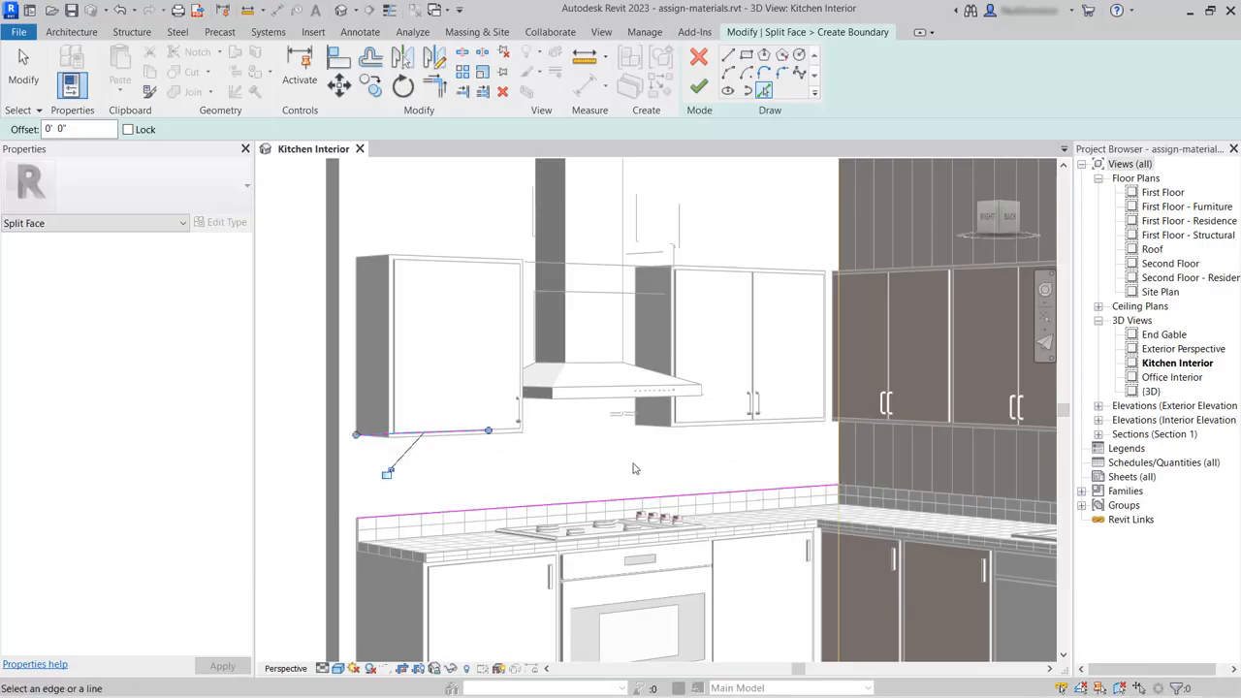
click(695, 424)
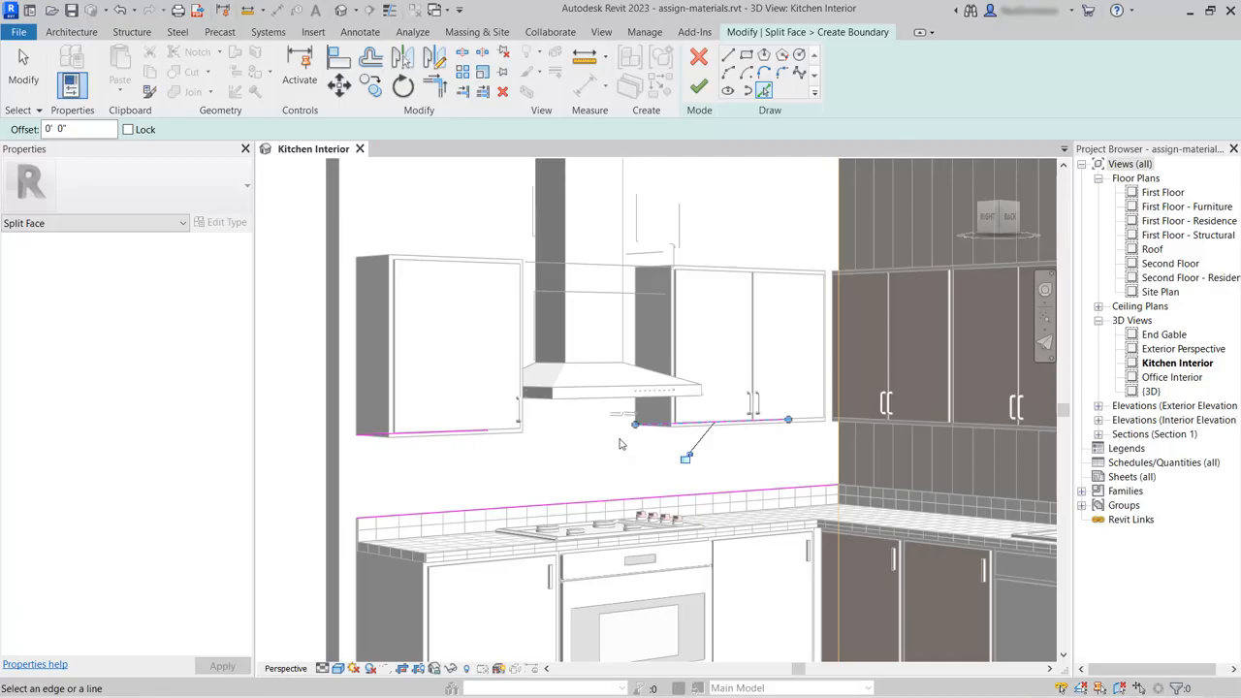
click(612, 401)
click(667, 342)
click(523, 359)
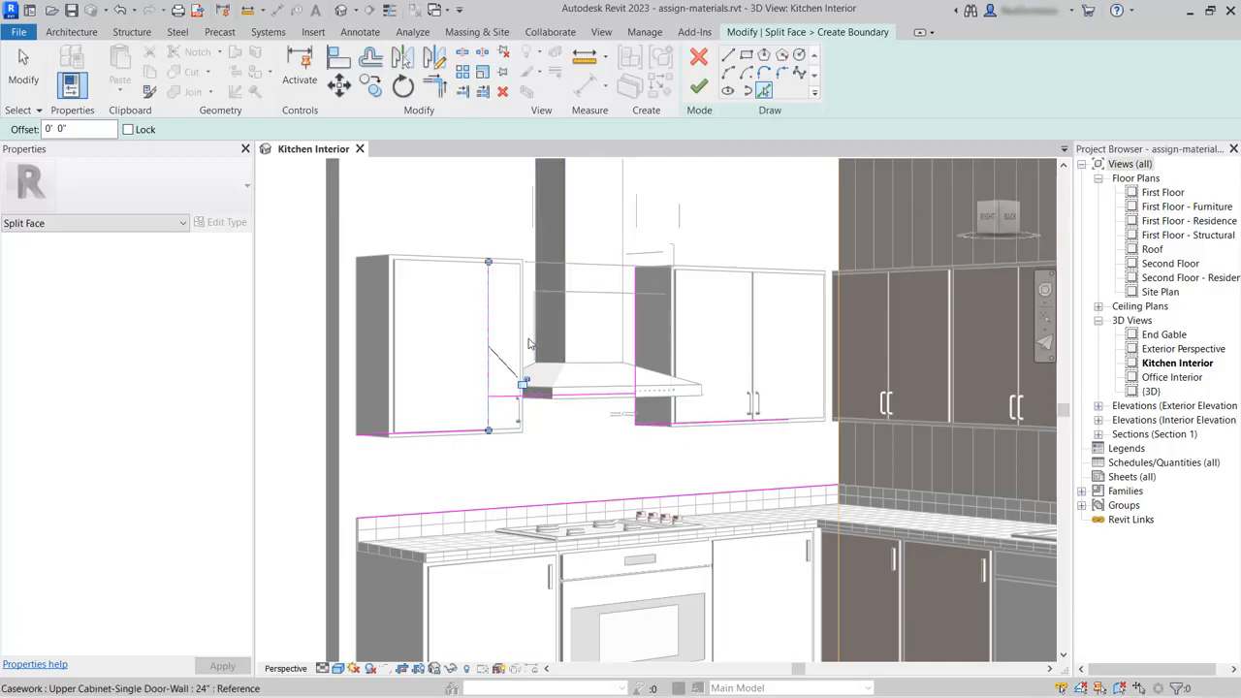
click(357, 398)
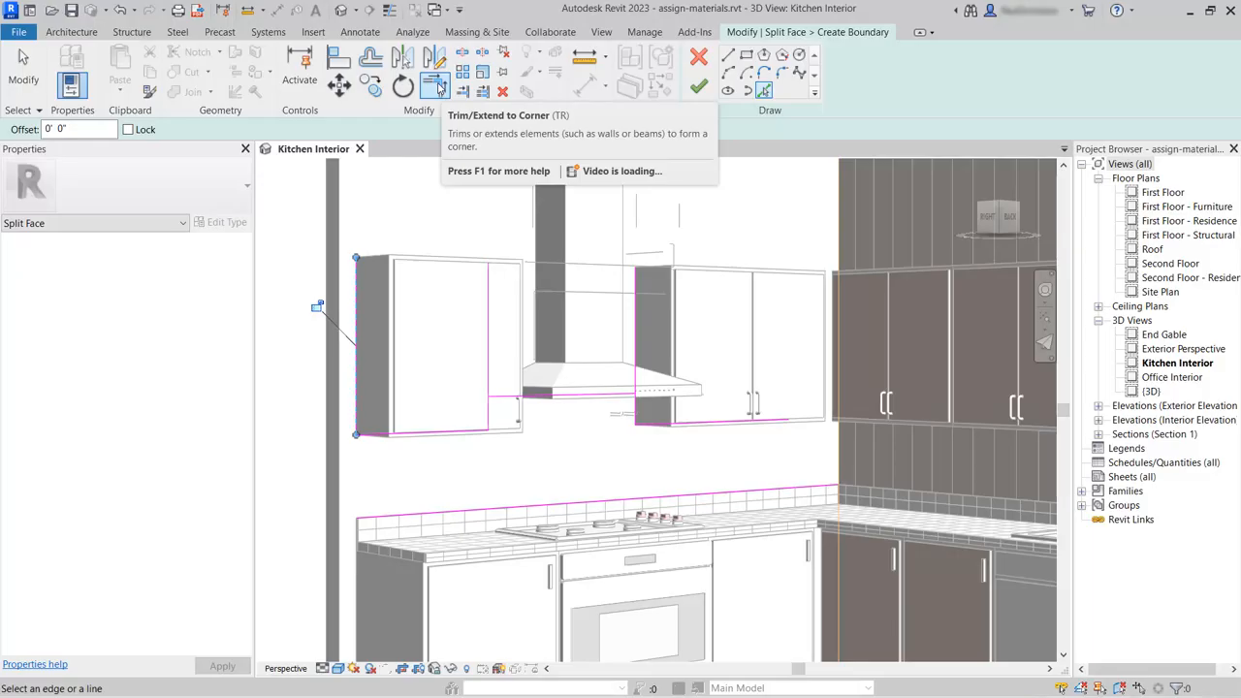
- Trim the picked boundary lines to corners at the outer cabinet edge, along the counter upstand and around the range hood
click(438, 87)
click(357, 396)
click(375, 514)
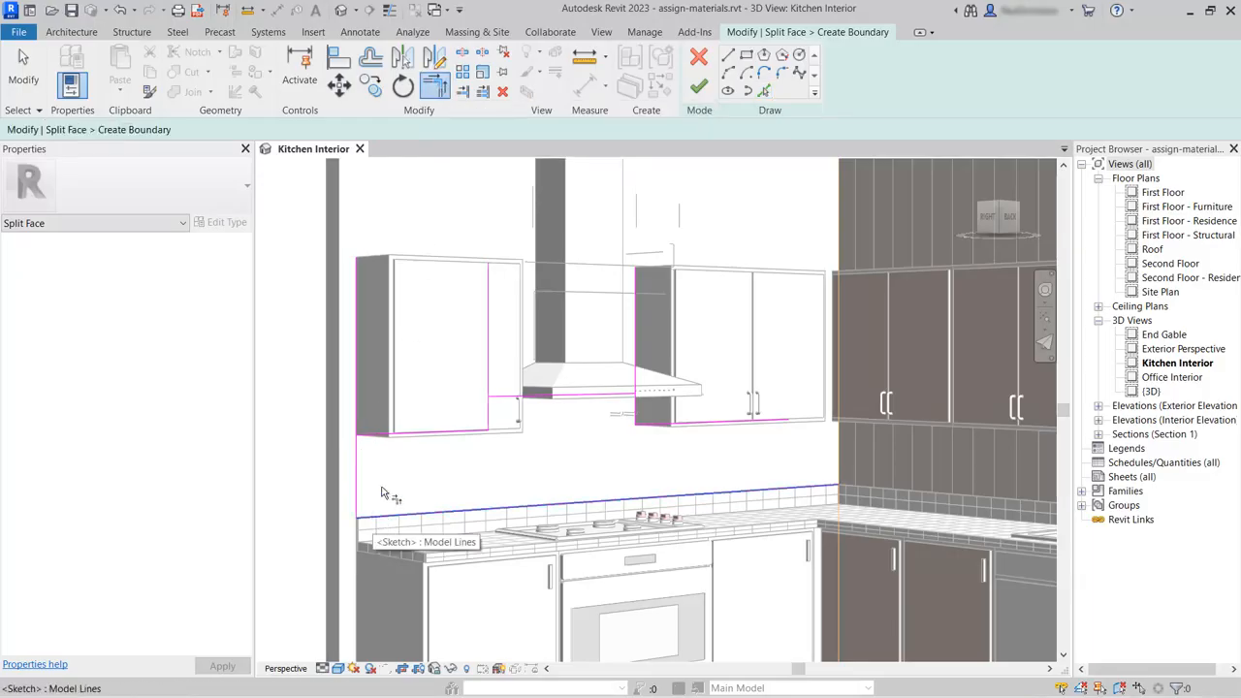
click(488, 412)
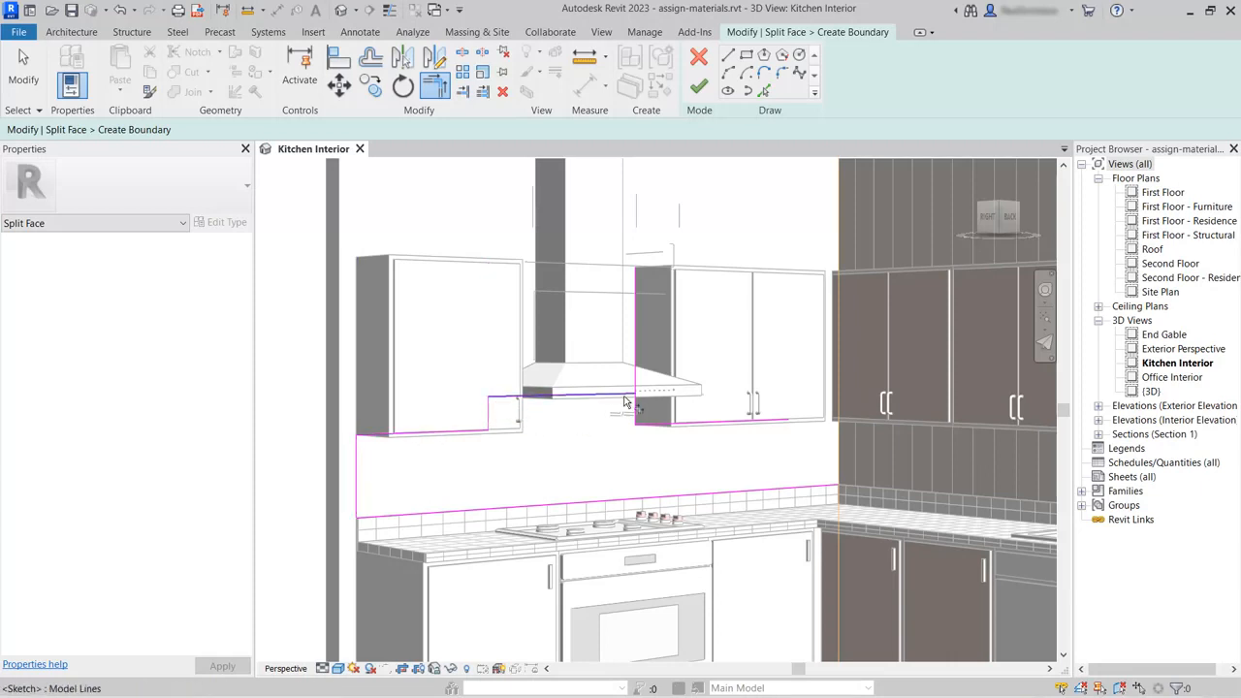
click(627, 417)
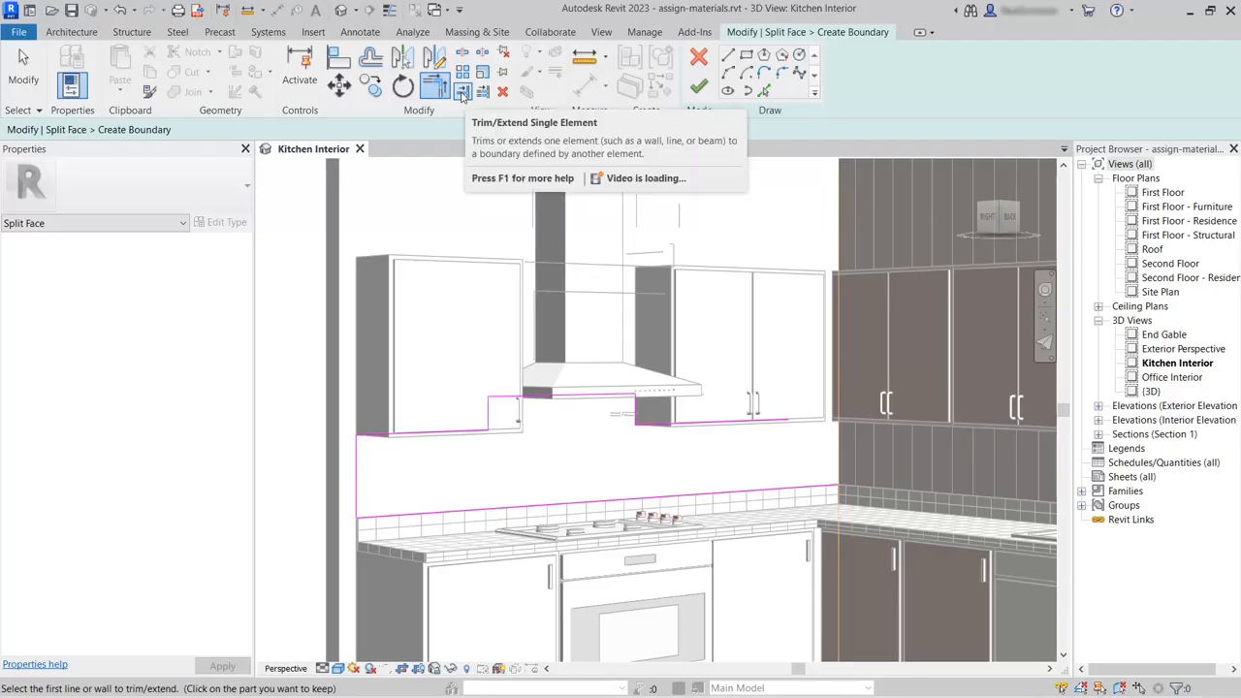
- Extend the boundary line under the double-door upper cabinet to the wood-clad side wall and finish the split face
click(463, 92)
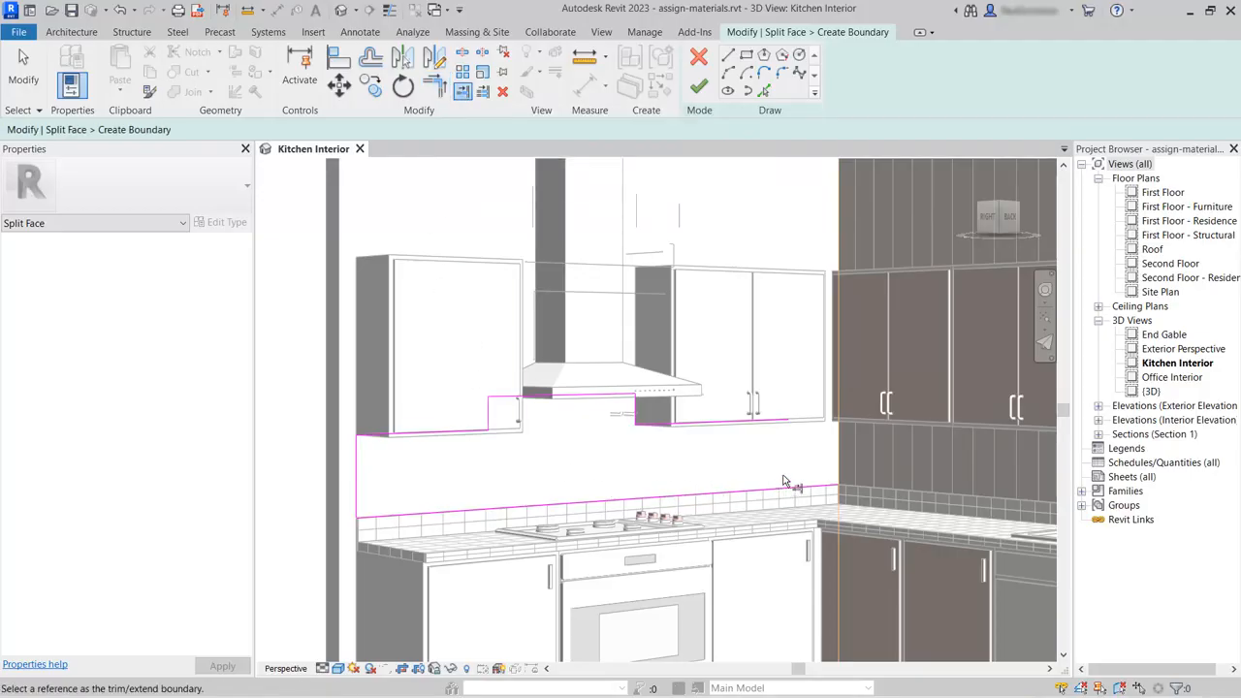
click(844, 469)
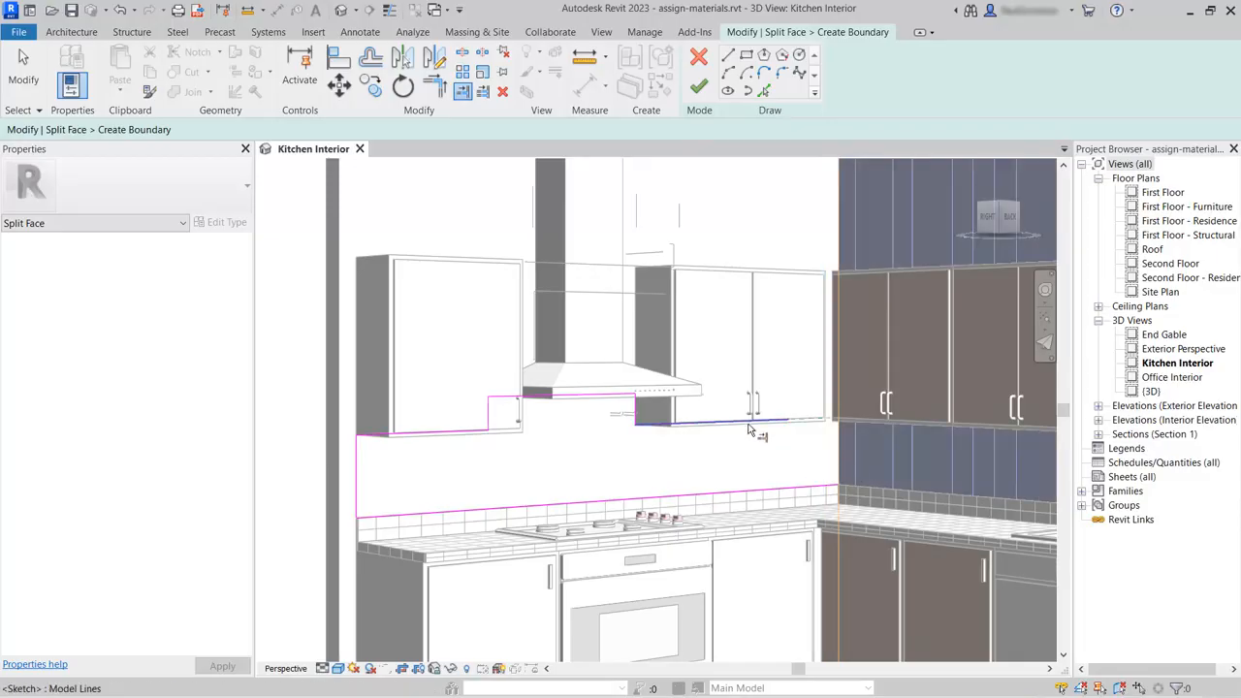
click(750, 426)
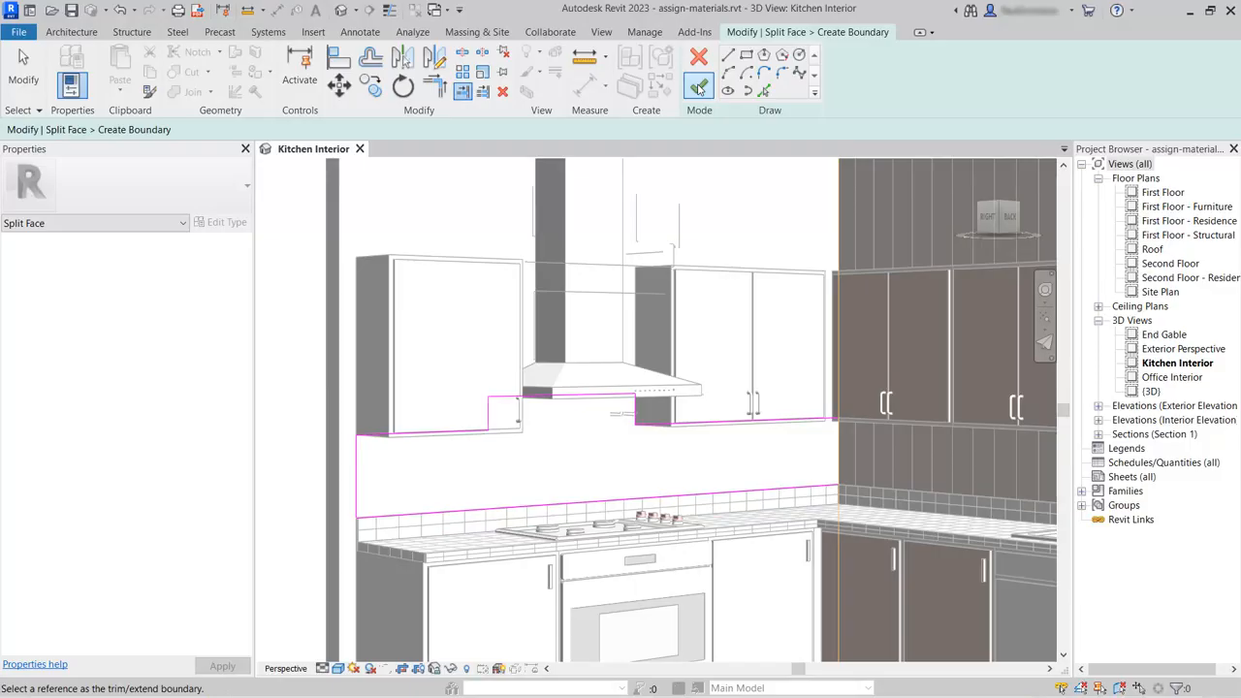
click(699, 89)
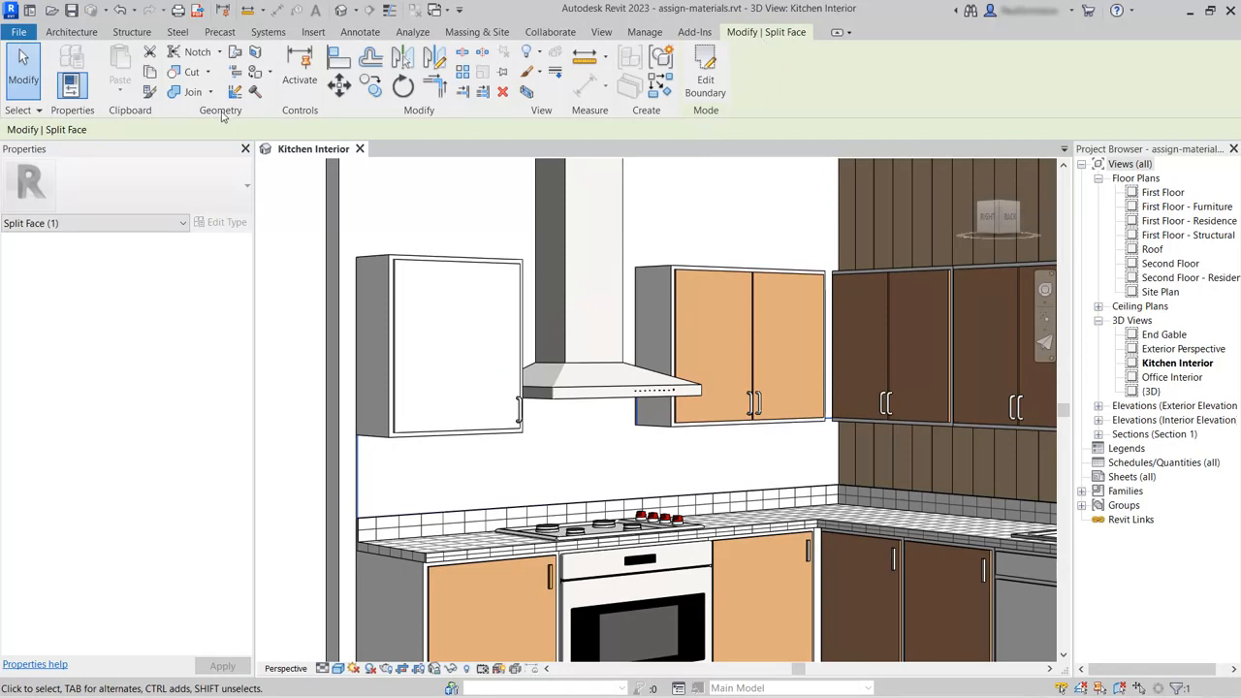
- Search the project materials for "tile" and paint the split wall face behind the oven with Ceramic Tile - 6x3" White
click(254, 73)
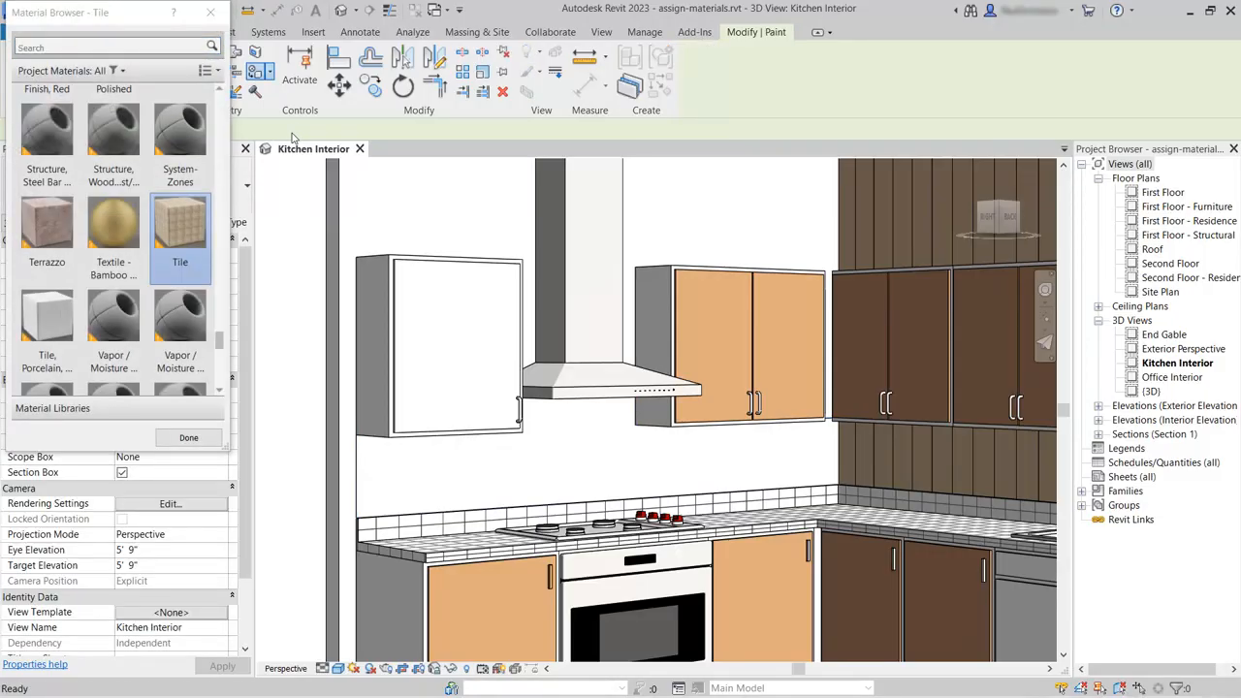
drag(87, 14, 200, 110)
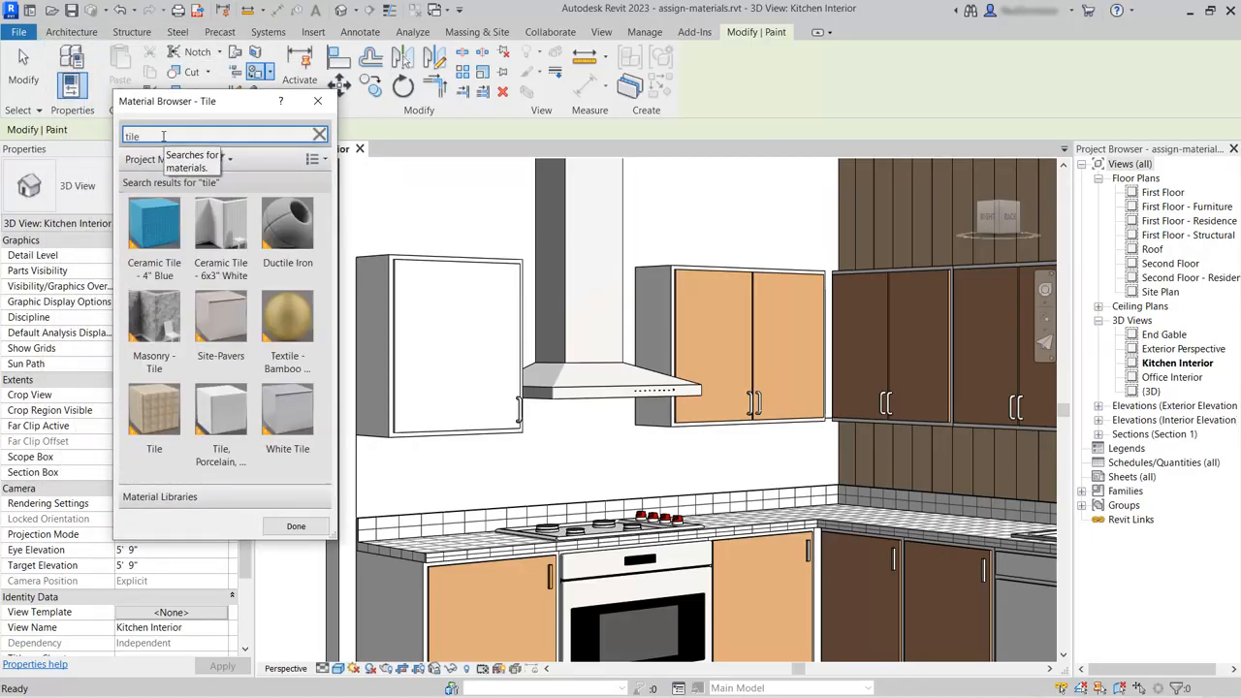
click(219, 229)
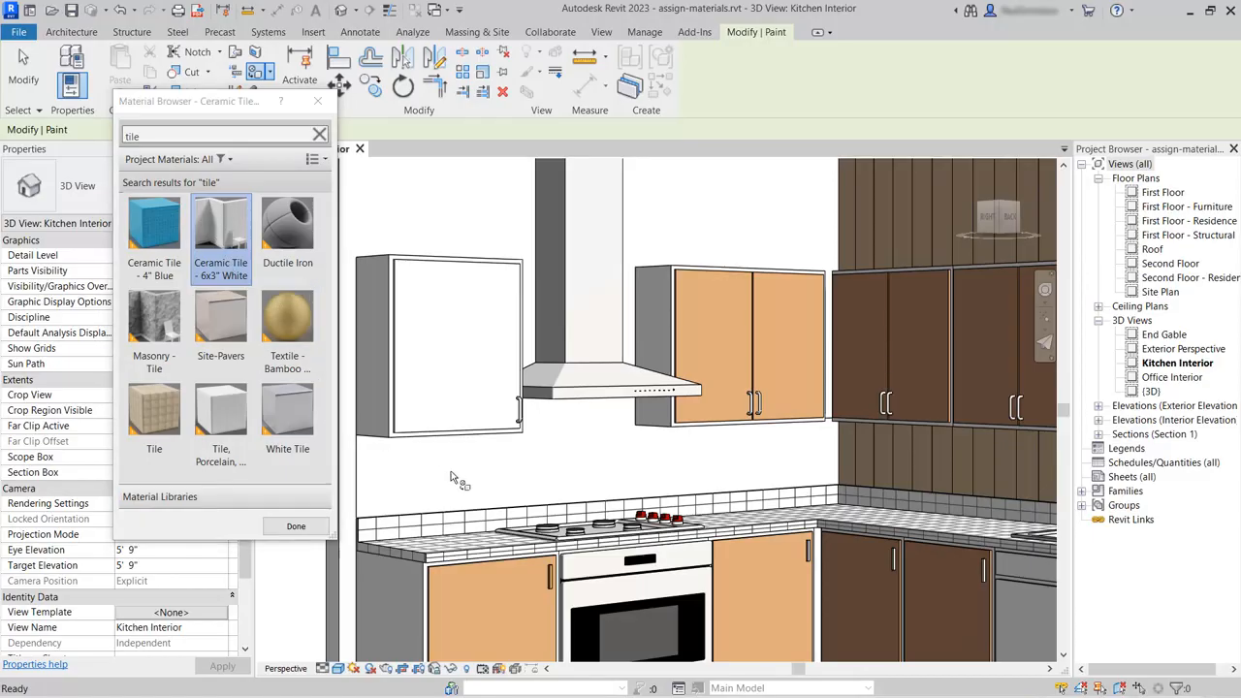
click(561, 461)
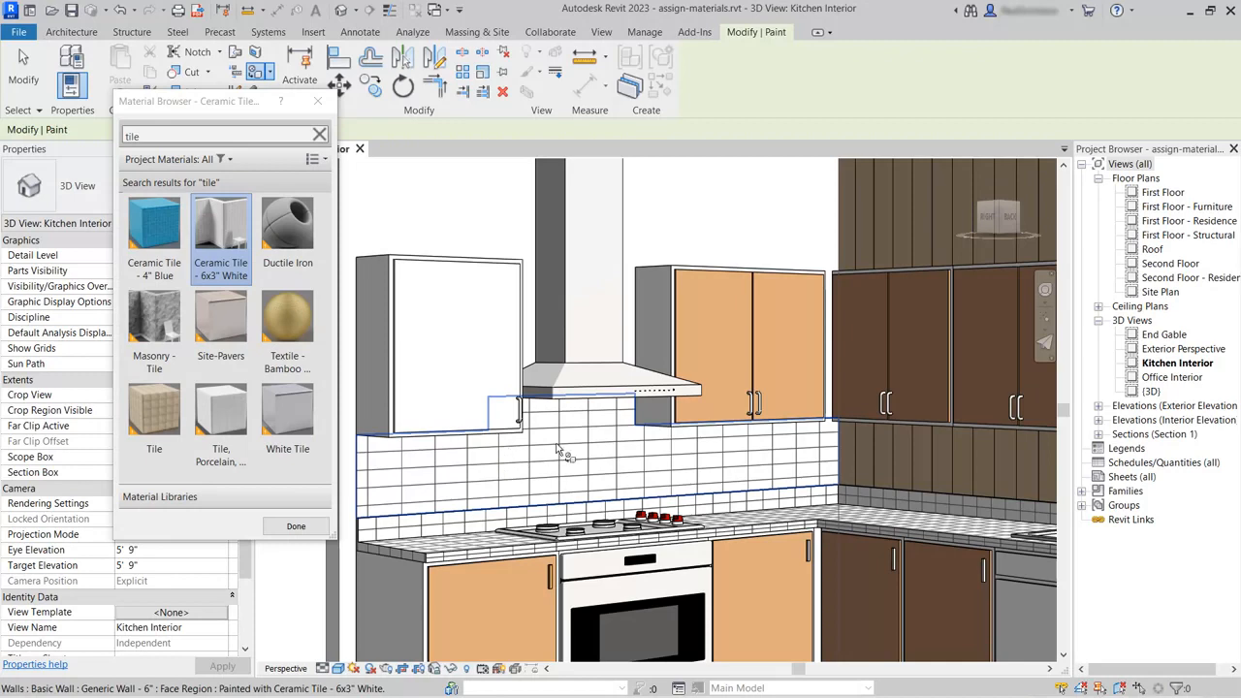
click(296, 527)
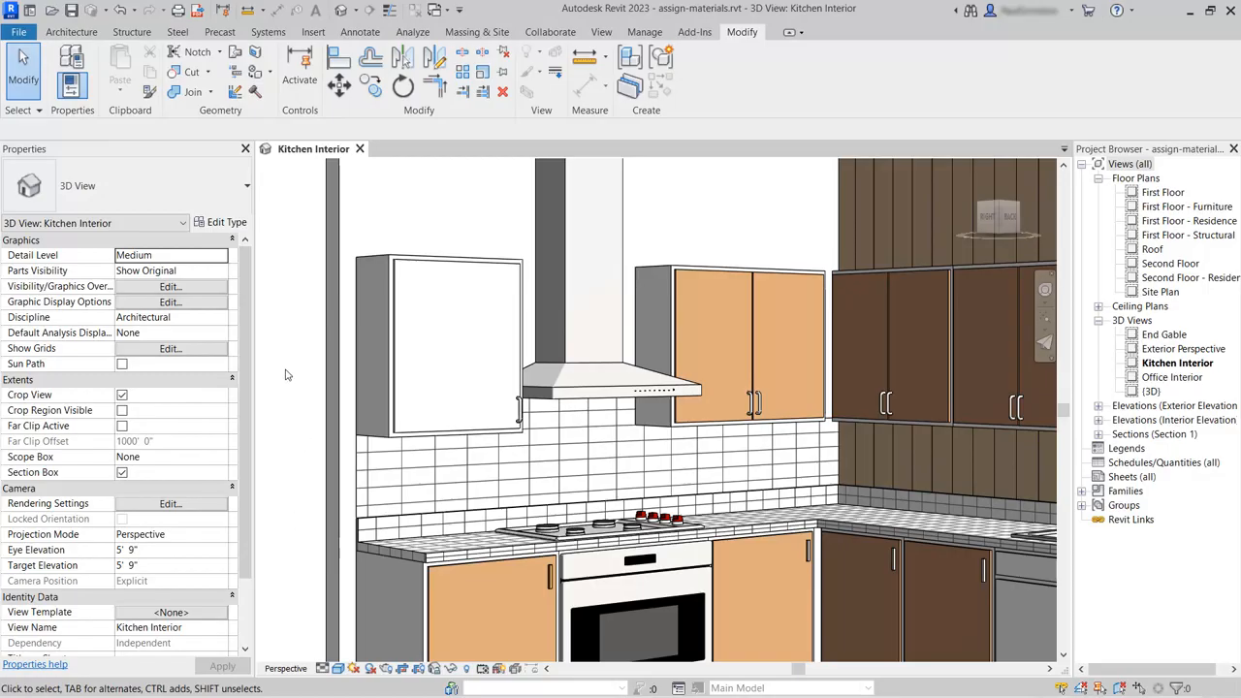
- Select the wall behind the oven to check its extent, clear the selection and review the whole kitchen
shift+middle_drag(286, 376, 296, 472)
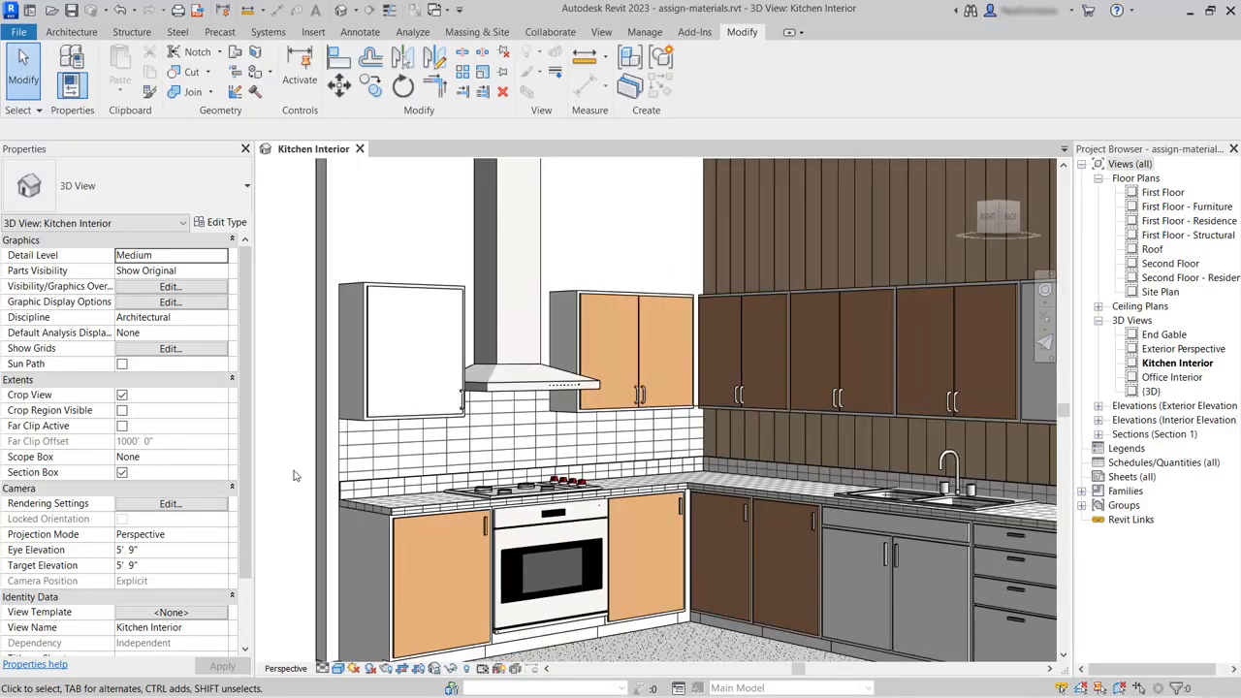
click(317, 212)
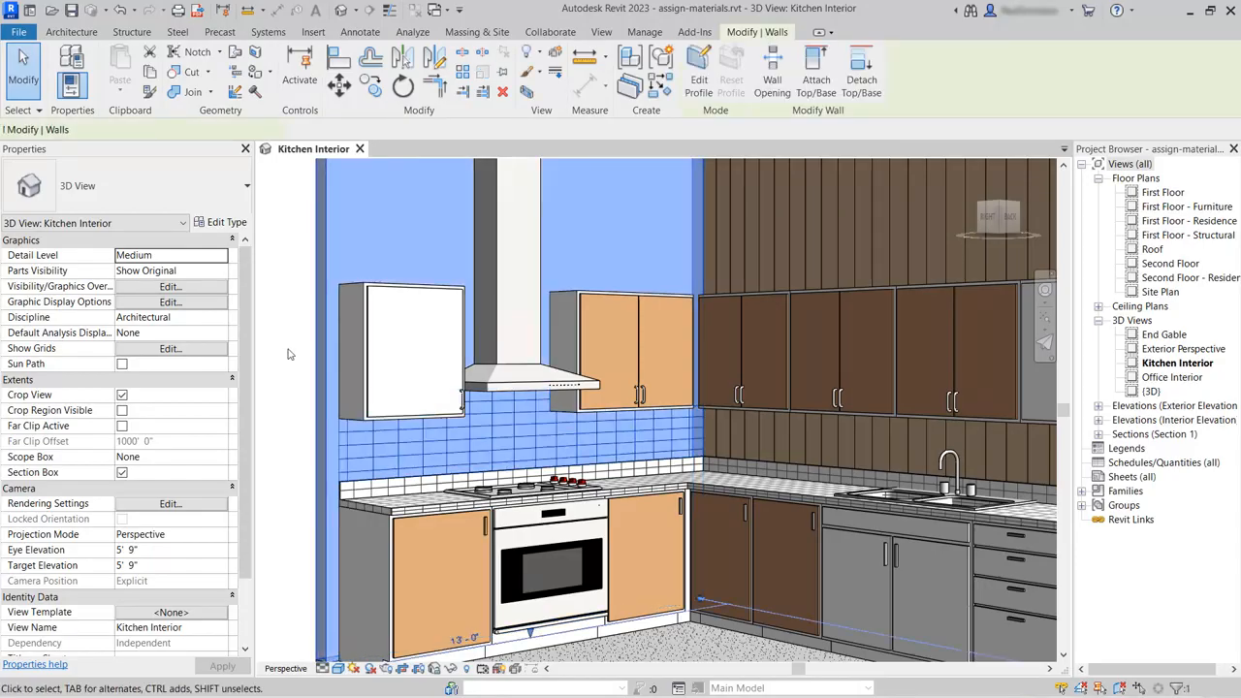
click(300, 436)
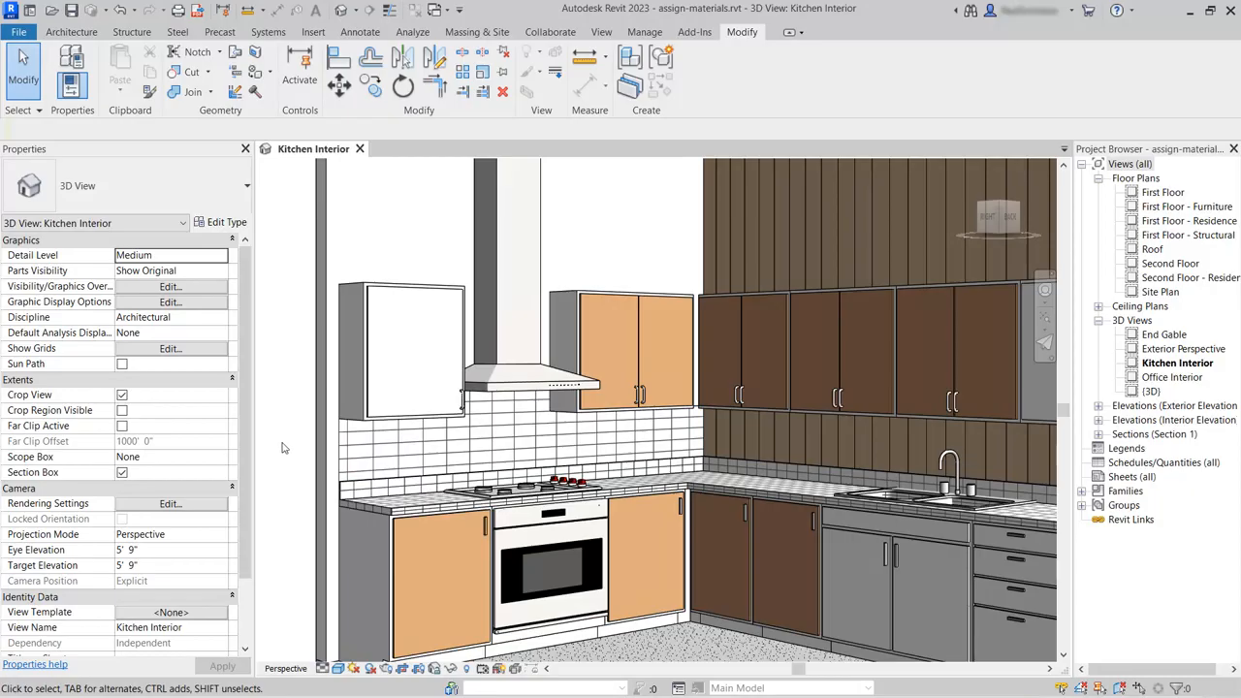
scroll(283, 391, down, 4)
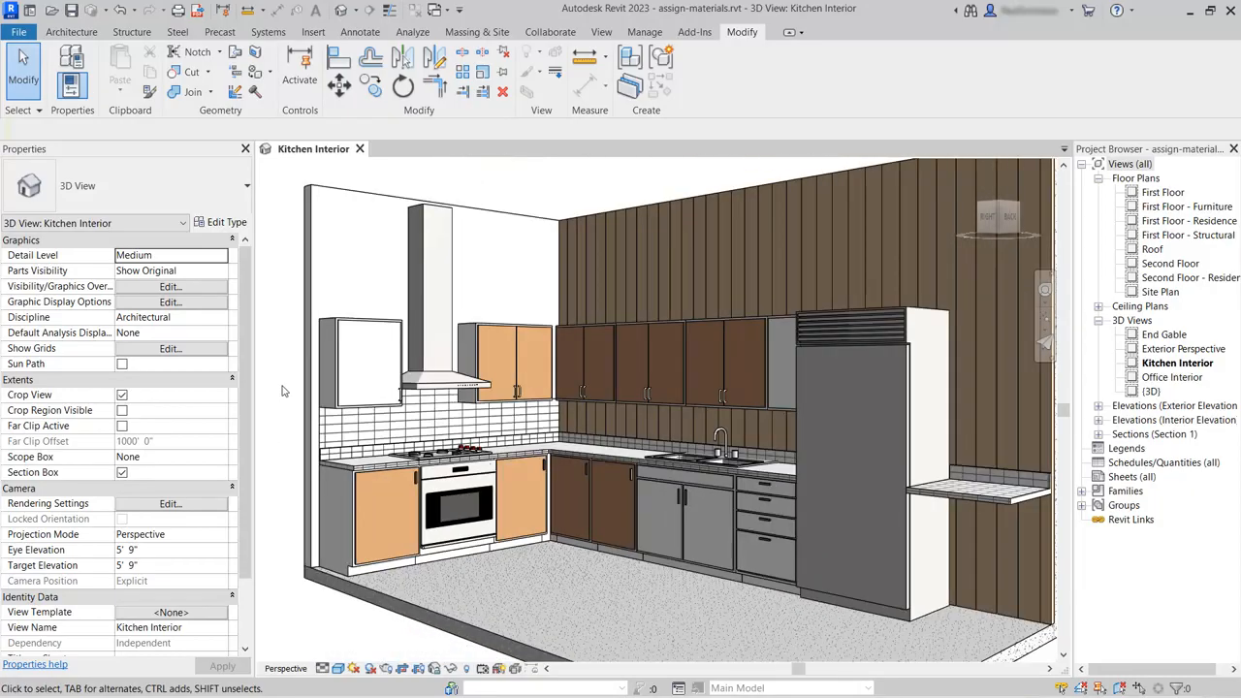
scroll(282, 391, down, 2)
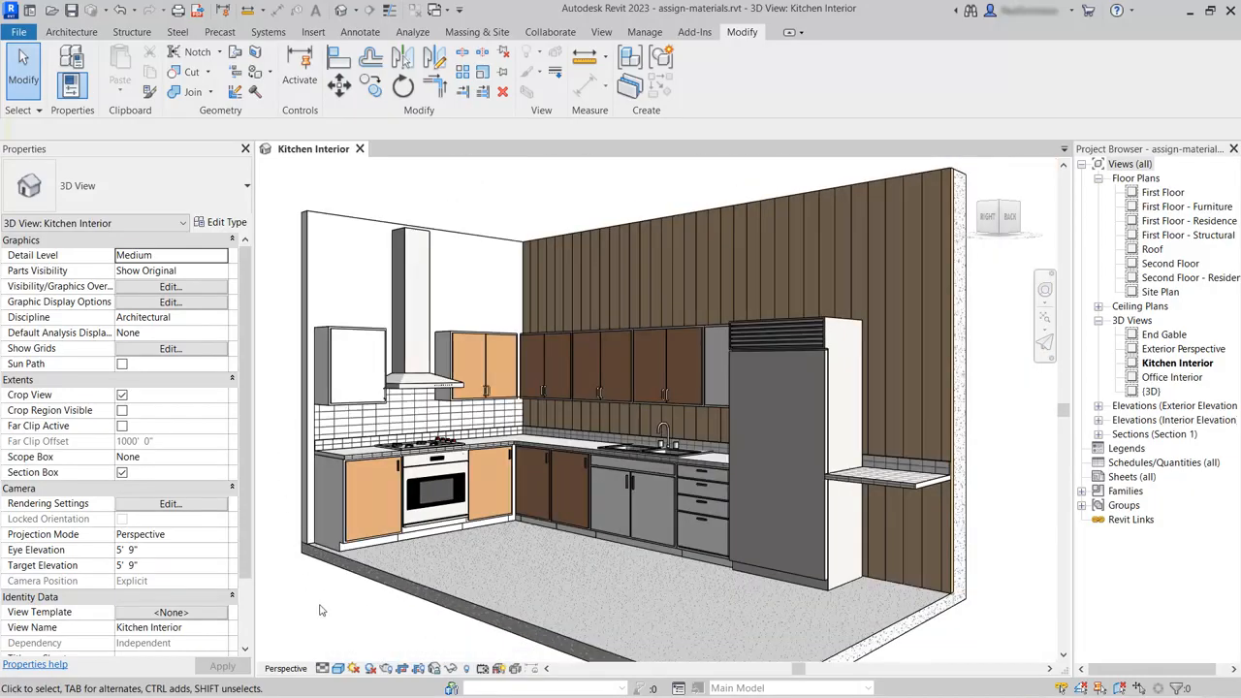